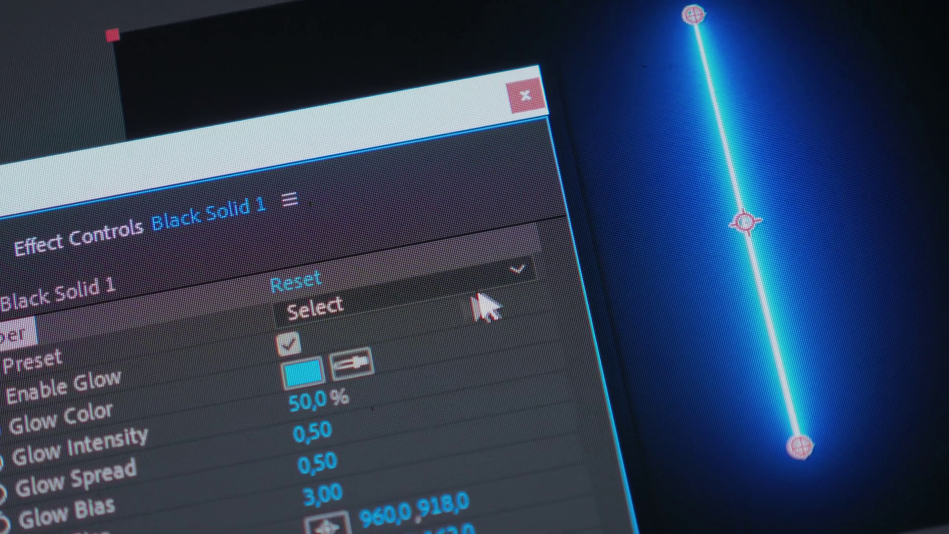
Choose the Core preset, widen Outer Glow Radius to 352 and enlarge Turbulence Size for a smoky glow.
click(483, 303)
click(517, 281)
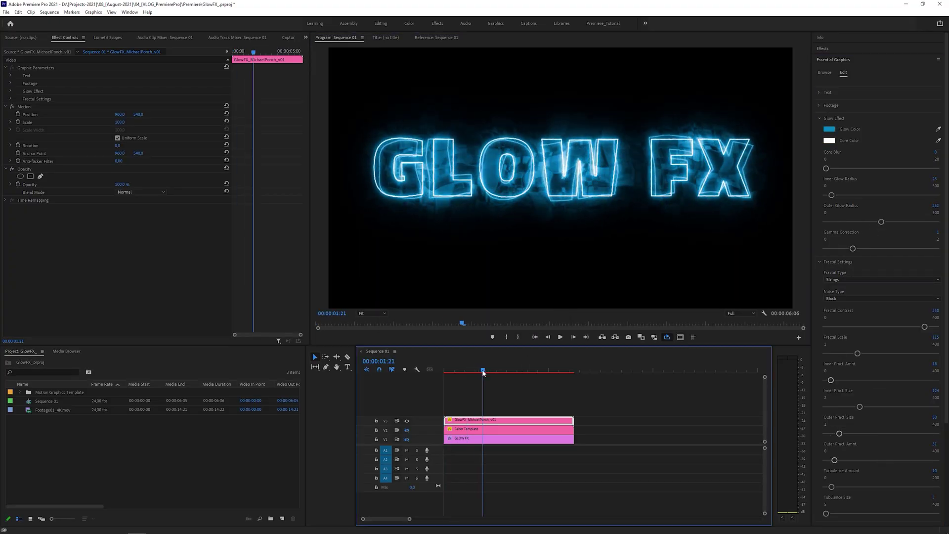
drag(870, 222, 903, 222)
drag(826, 460, 853, 456)
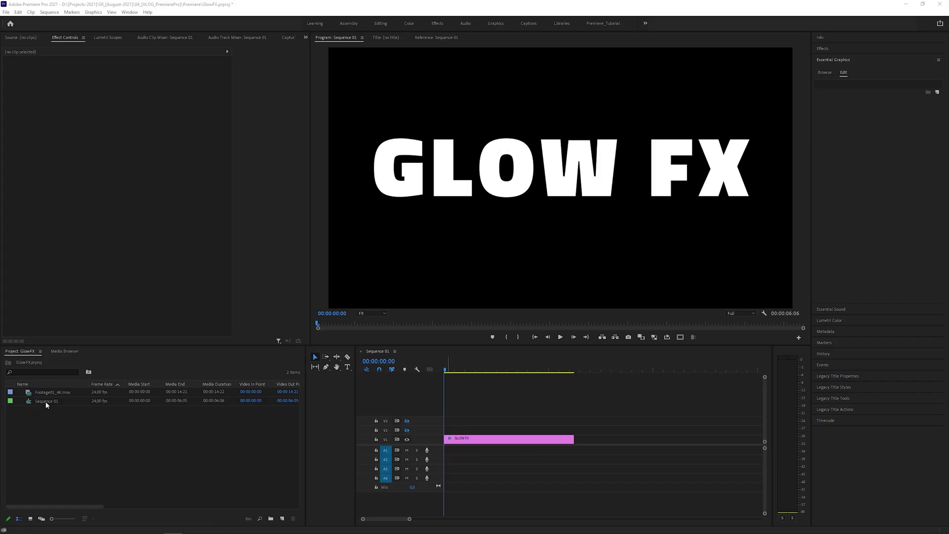
Review the Sequence 01 settings and confirm them unchanged.
right_click(46, 404)
click(104, 124)
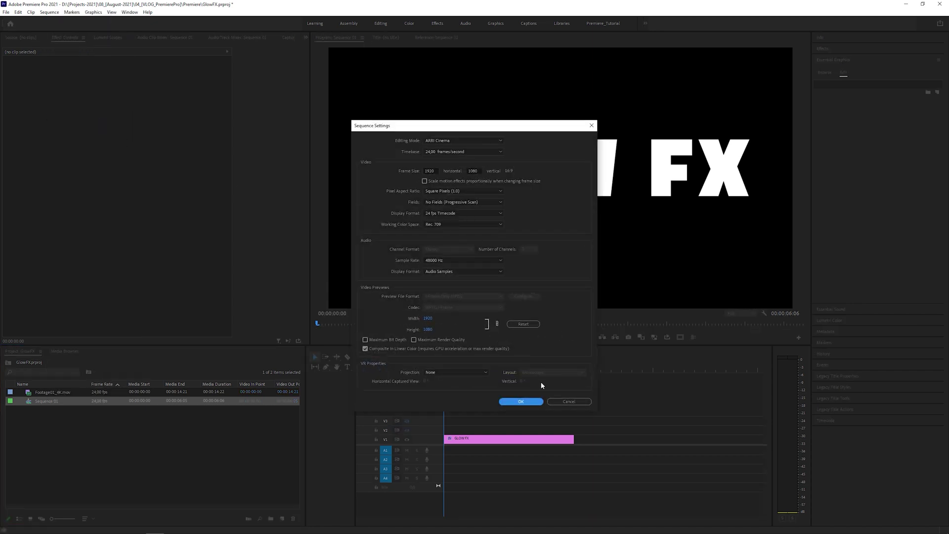
click(532, 404)
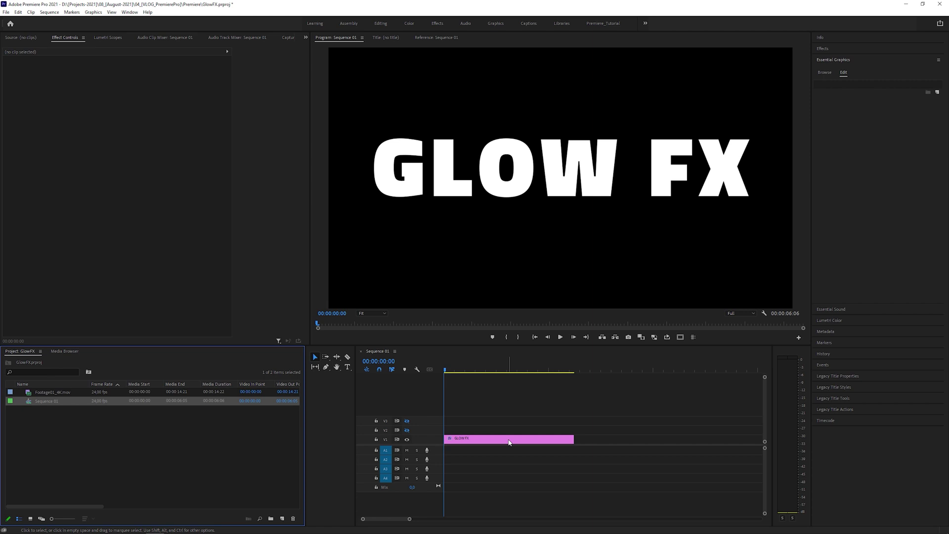
Turn off the GLOW FX text's fill and give it a stroke of width 3.
click(509, 442)
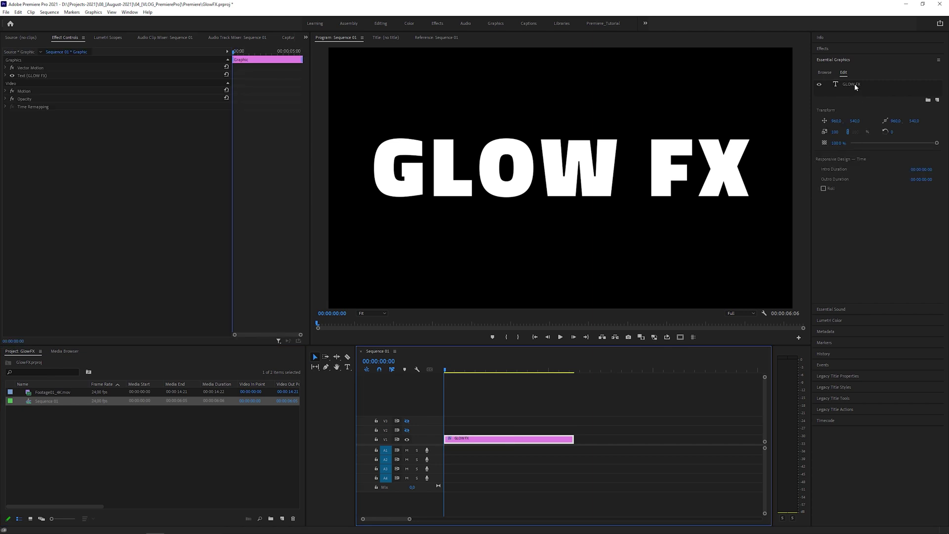
click(857, 85)
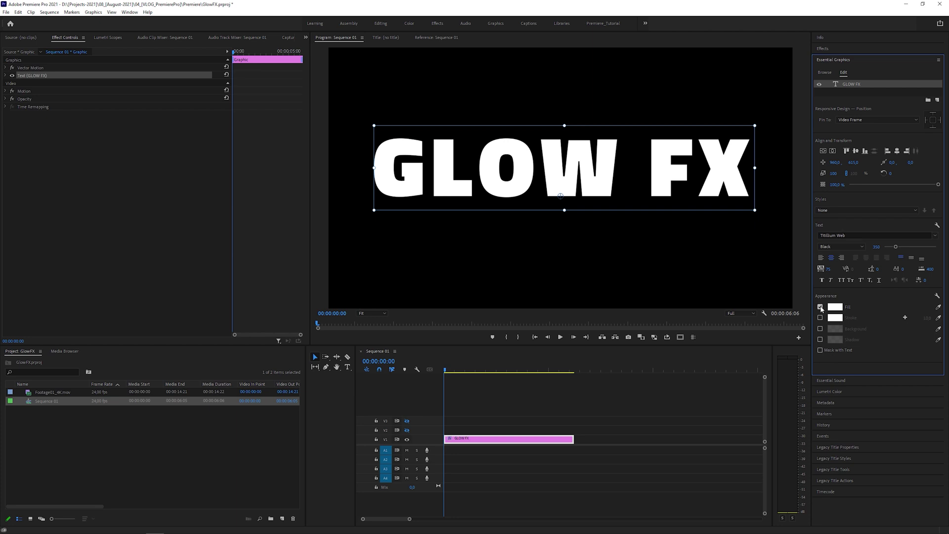
click(820, 307)
click(821, 317)
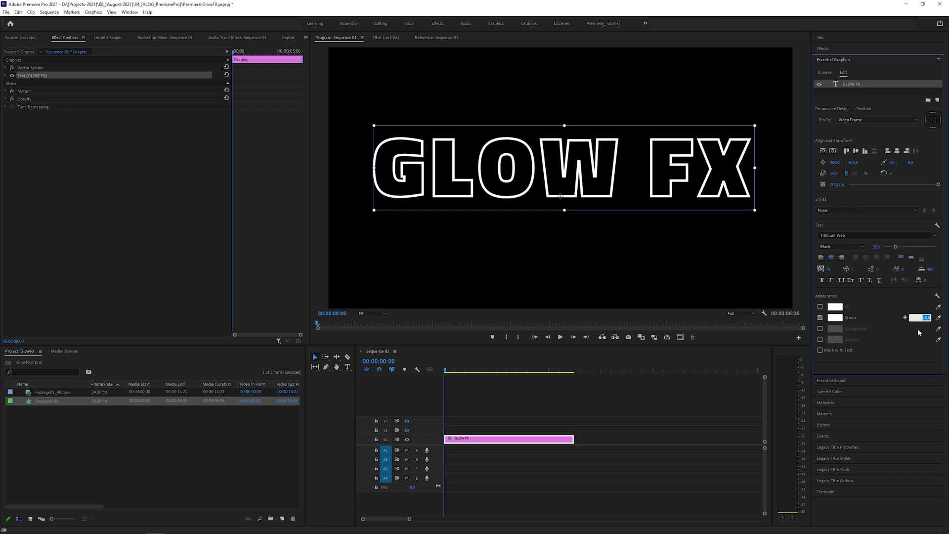
text(3)
key(Return)
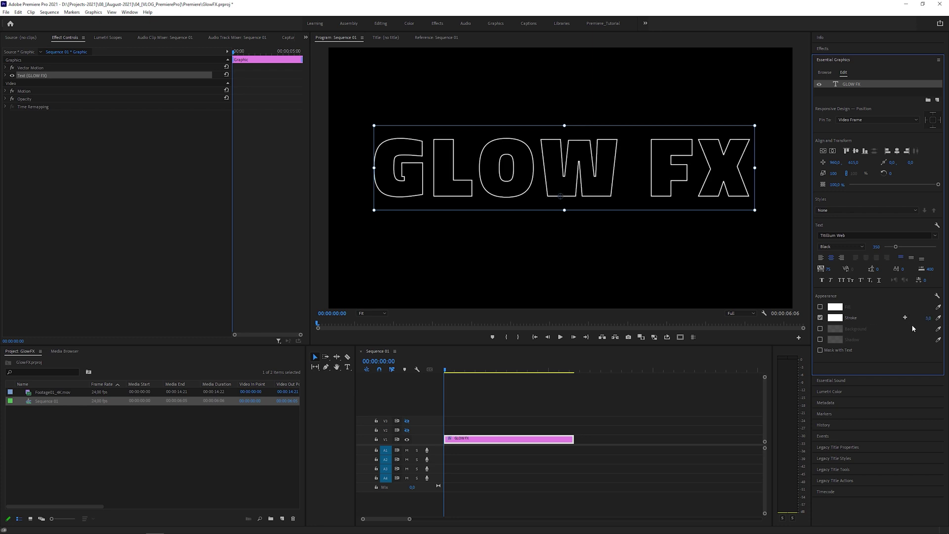
Apply the uni.Ecto effect to the GLOW FX outline clip and stop playback.
click(826, 49)
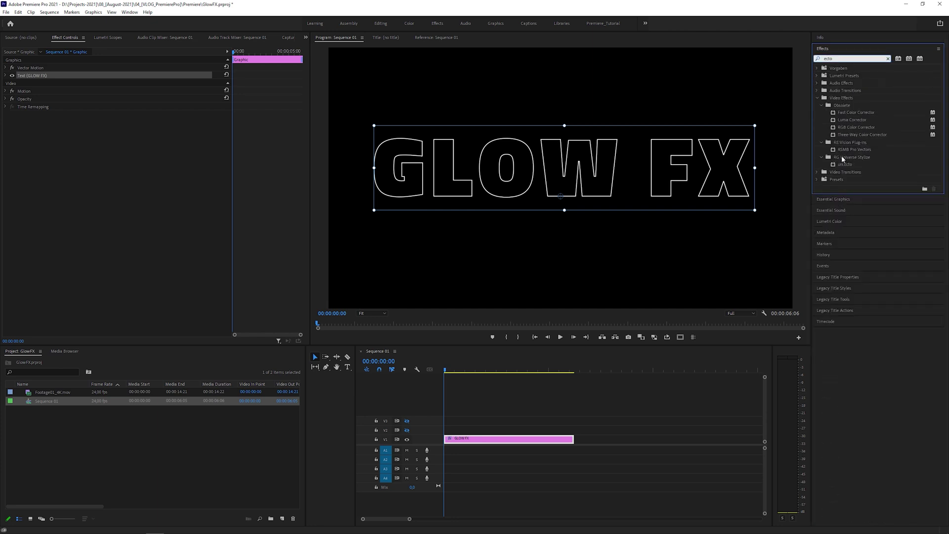
click(862, 165)
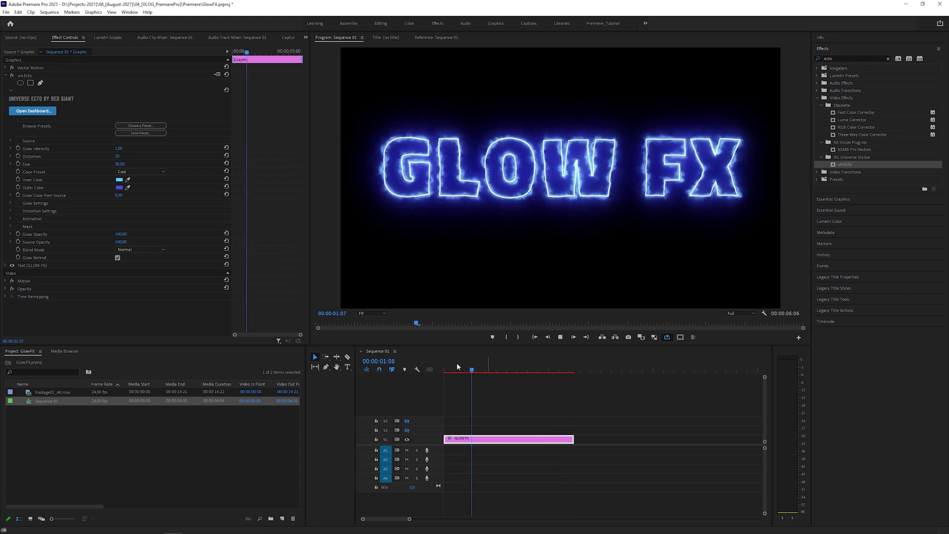
key(space)
Apply the Laser Whip Ecto preset from the Universe dashboard to the title.
click(152, 128)
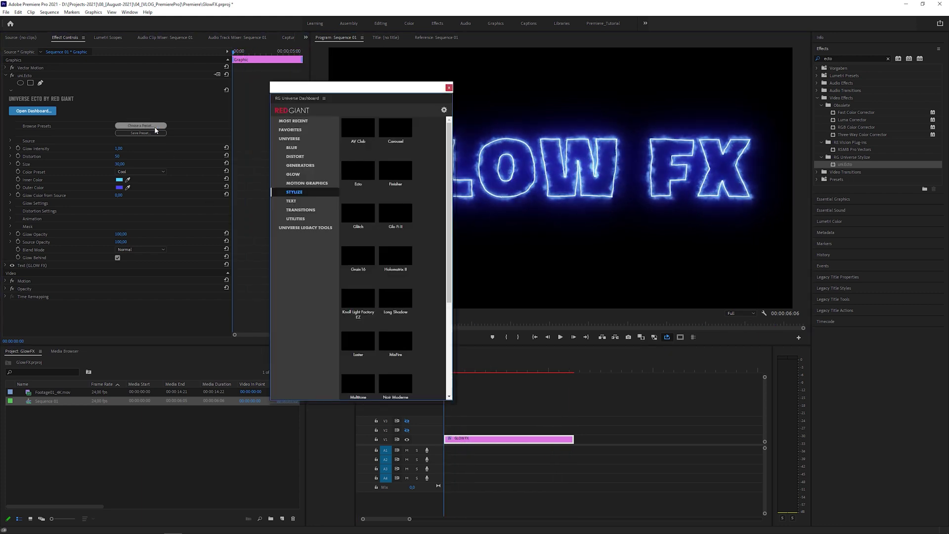
scroll(423, 225, down, 2)
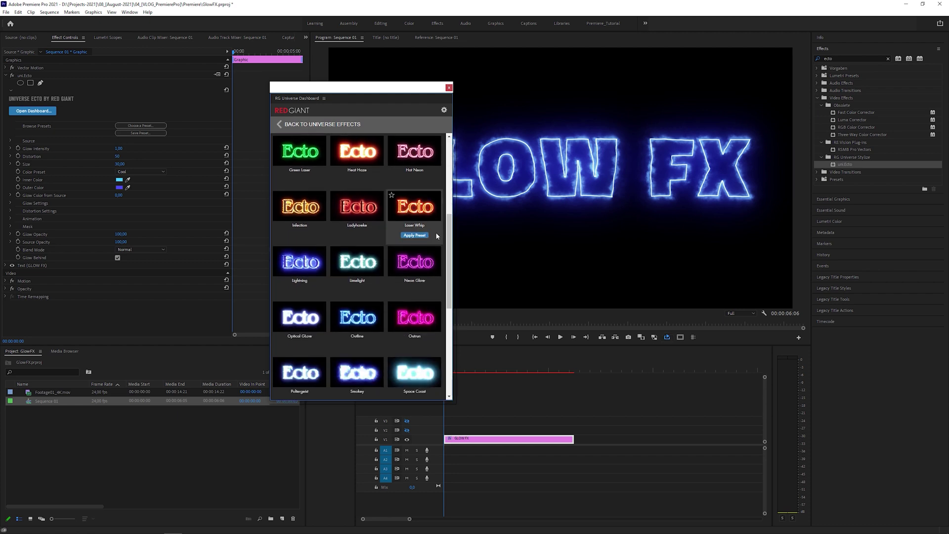
click(415, 236)
click(449, 87)
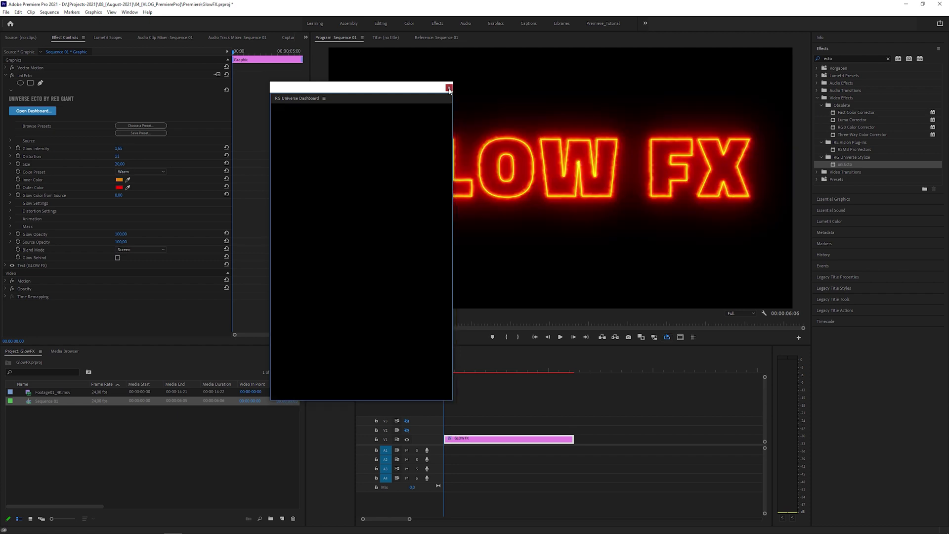
Lower Glow Intensity to 1,60, recolour the inner glow, set the outer glow to AC593B, and preview.
click(11, 141)
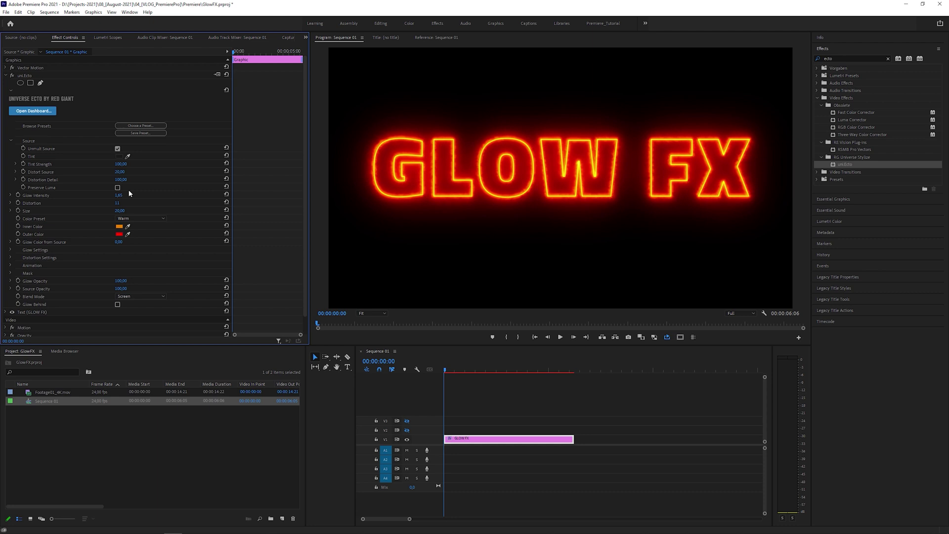
mouse_move(122, 198)
mouse_down()
mouse_move(114, 195)
mouse_move(131, 202)
mouse_up()
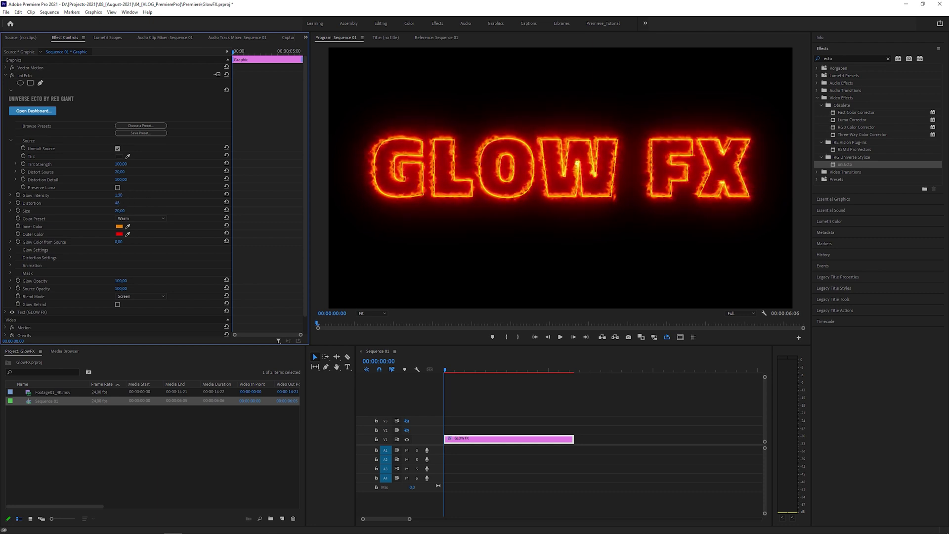
click(119, 227)
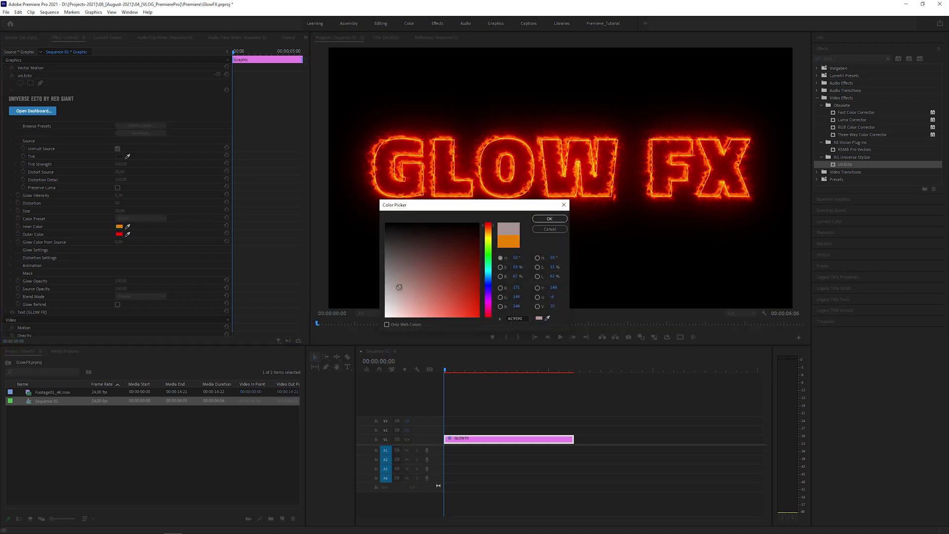
click(549, 218)
click(119, 234)
click(447, 288)
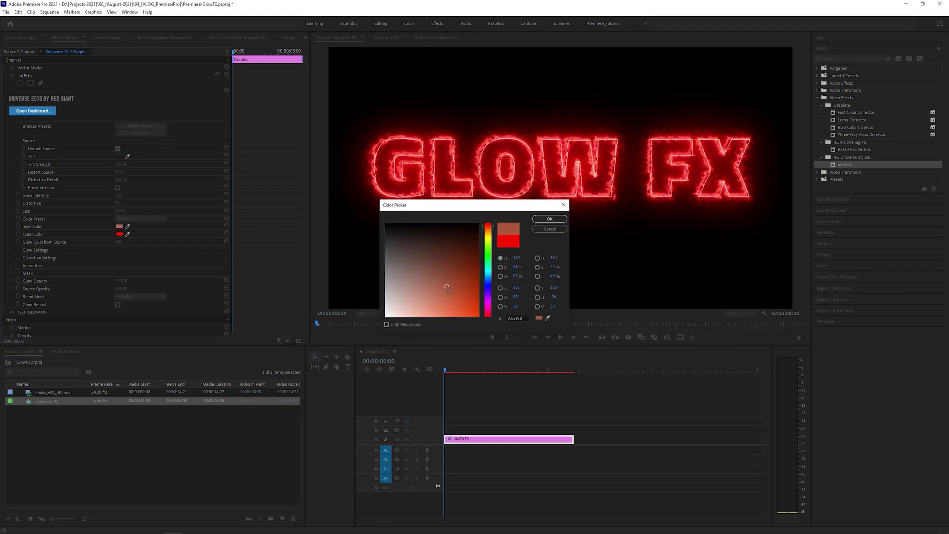
click(554, 221)
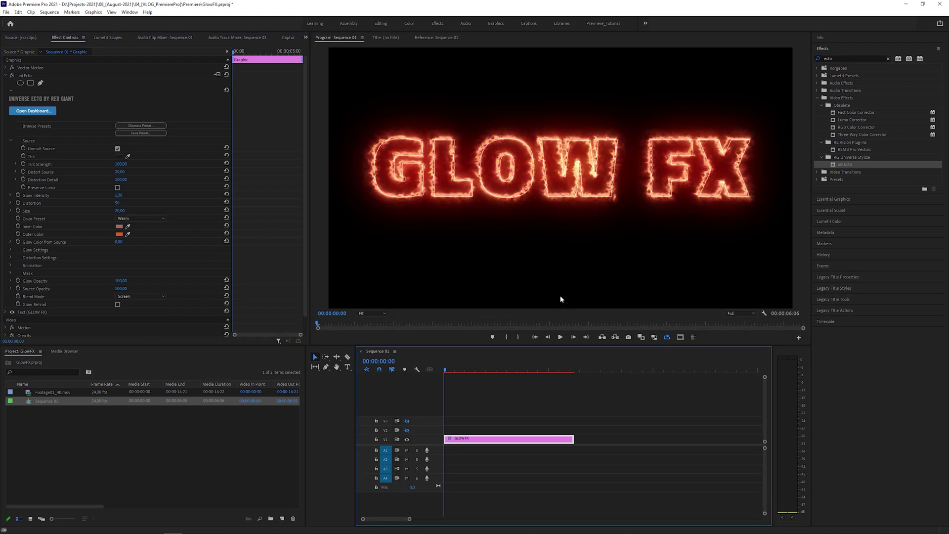
click(560, 337)
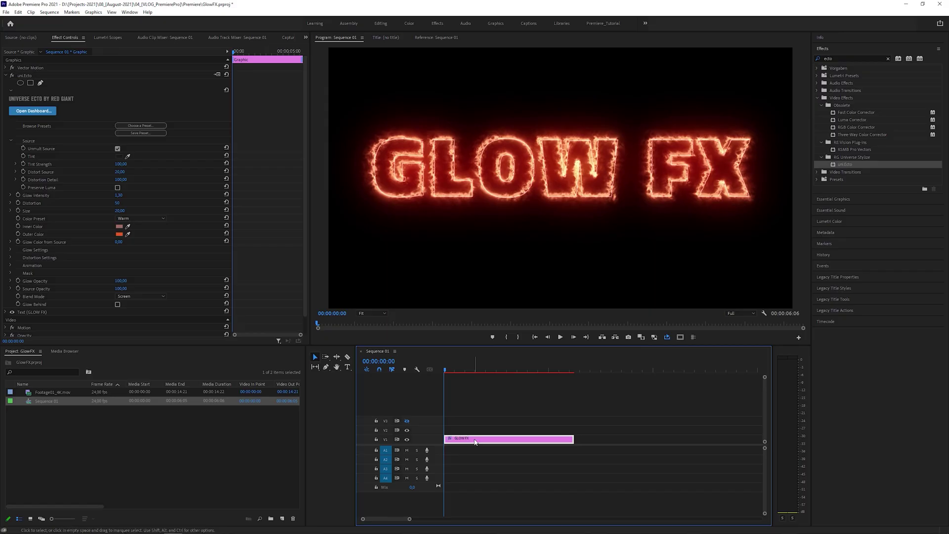
Duplicate the GLOW FX clip onto V2 and remove uni.Ecto from the copy.
mouse_move(476, 441)
mouse_down()
mouse_move(483, 445)
mouse_move(475, 429)
mouse_up()
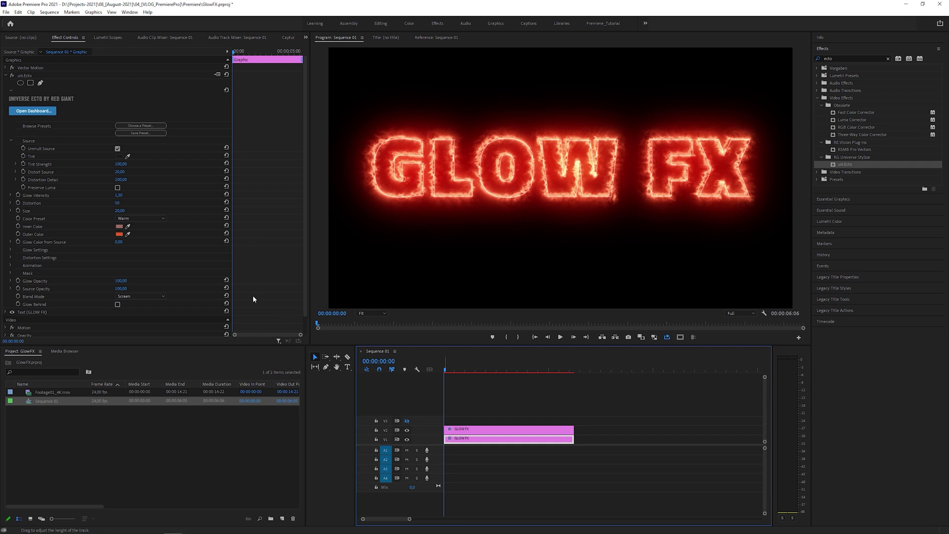
click(25, 77)
key(Delete)
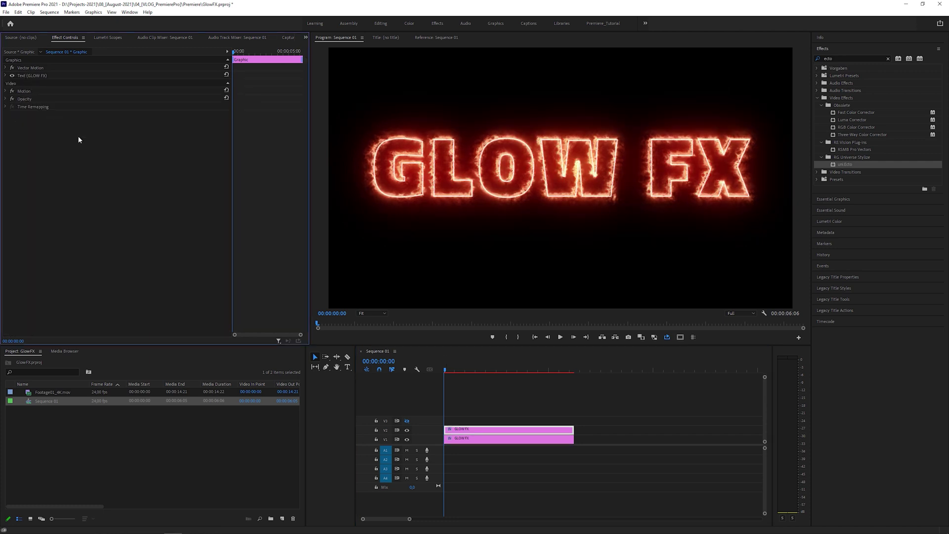
Hide track V1 and replace the V2 clip with an After Effects composition.
click(406, 439)
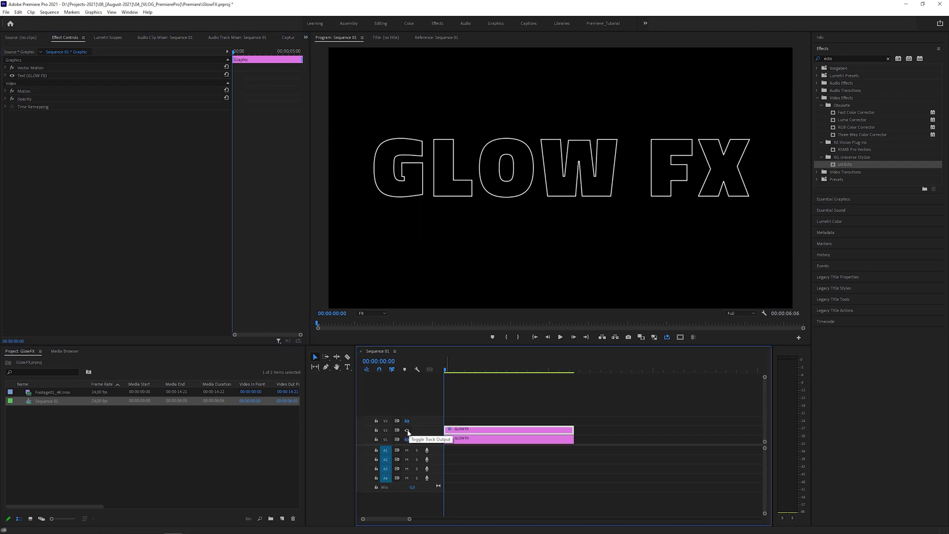
right_click(504, 433)
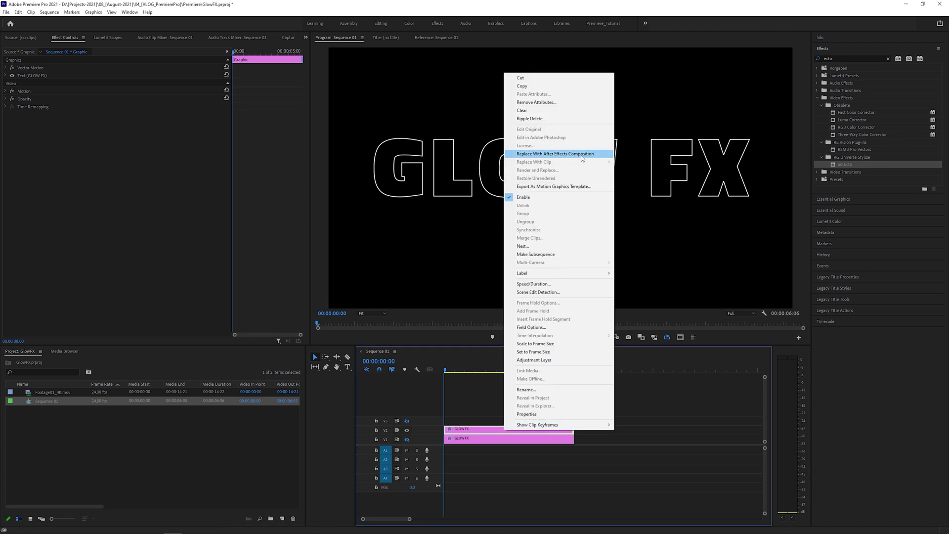
click(583, 156)
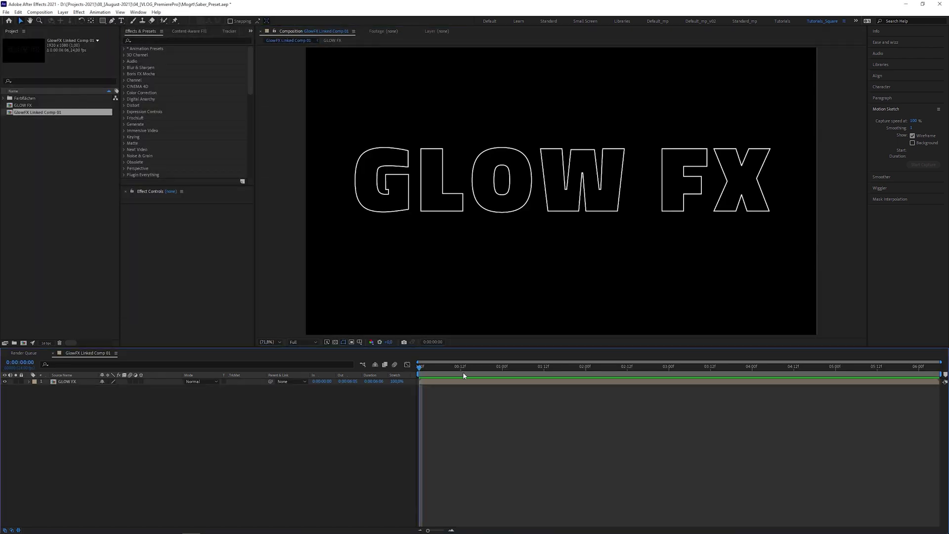
Inside the GLOW FX composition, add a new solid layer, Black Solid 1.
double_click(463, 381)
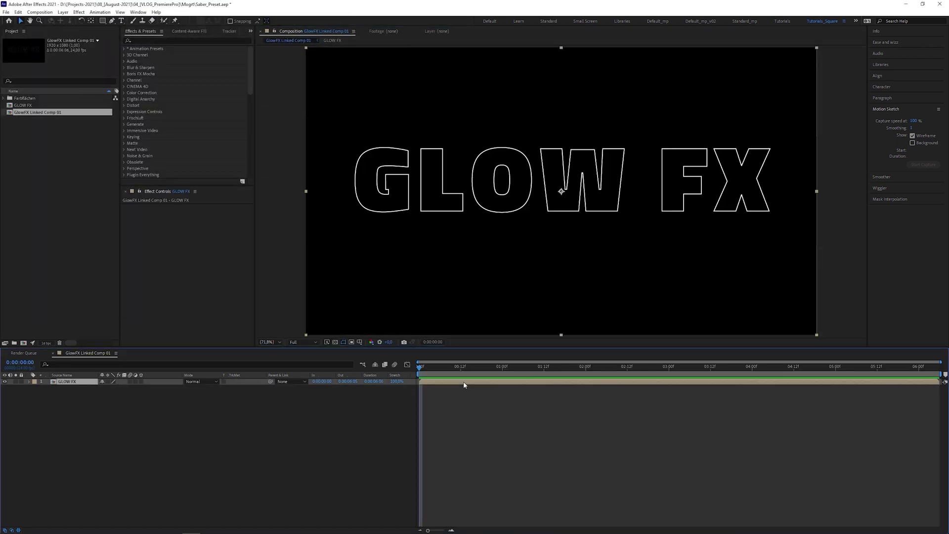
click(63, 12)
mouse_move(74, 19)
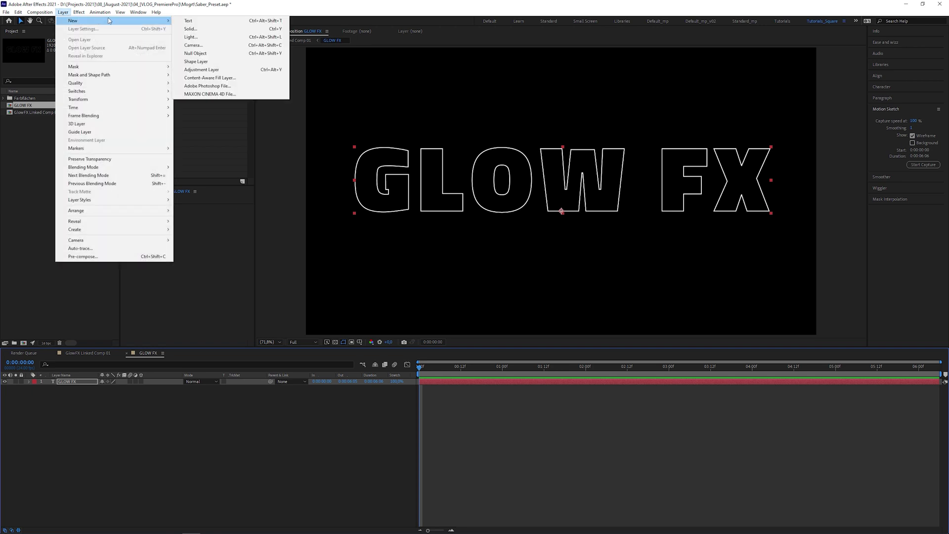
click(218, 28)
key(Return)
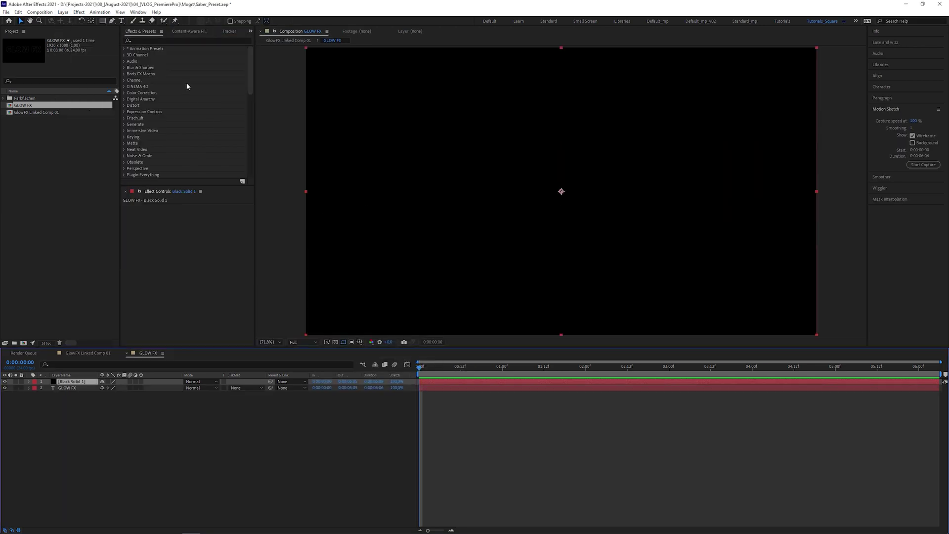
Search Effects & Presets for 'saber' and apply Saber to the black solid.
click(188, 41)
text(saber)
drag(146, 55, 439, 387)
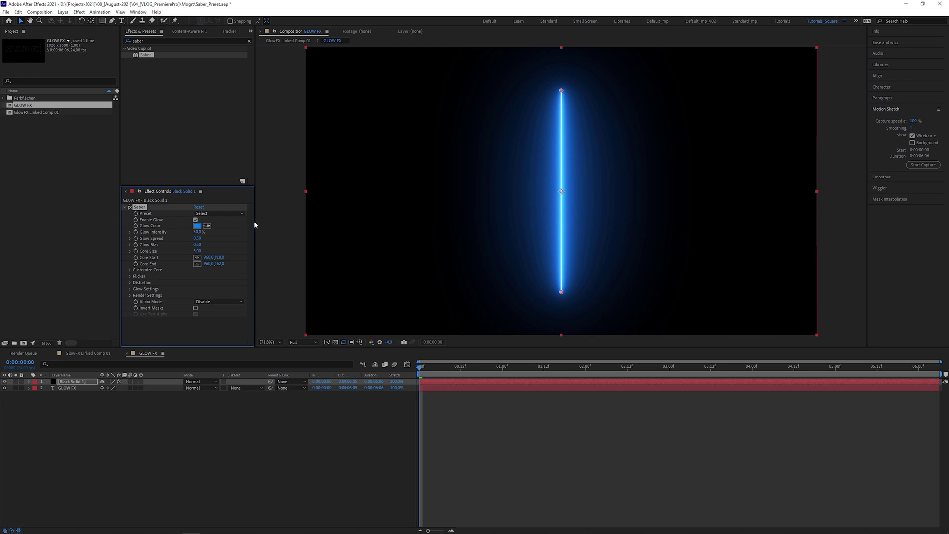
Set the Saber preset to Core and make its core a Text Layer tracing 2. GLOW FX.
click(233, 213)
click(246, 157)
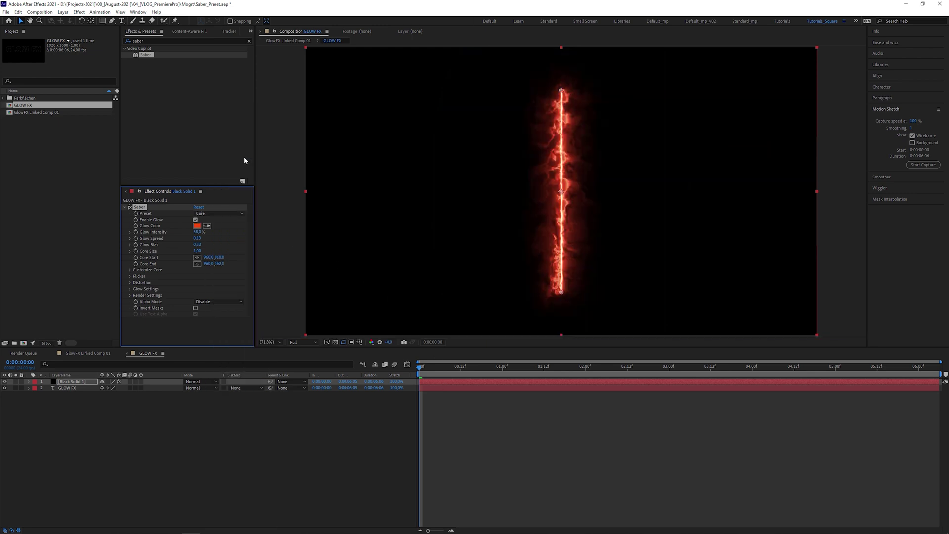
click(131, 270)
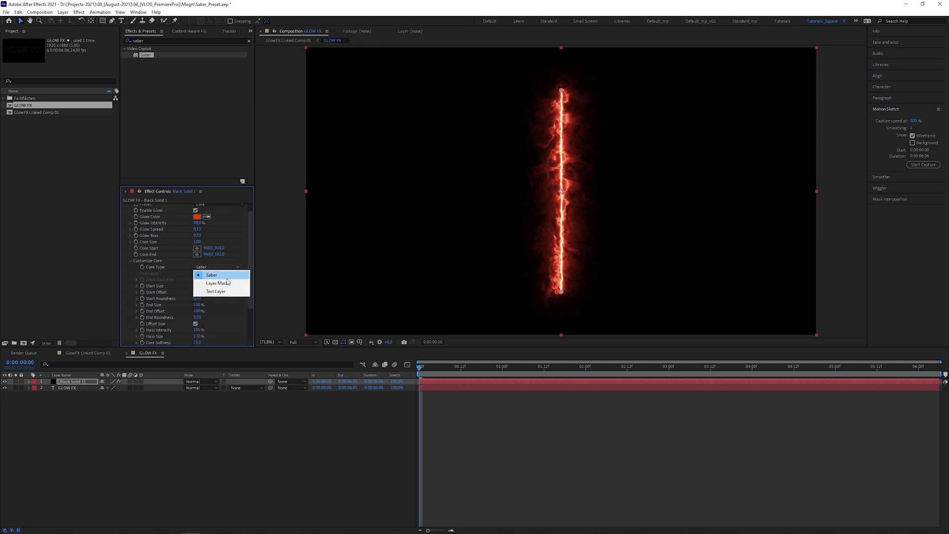
click(223, 291)
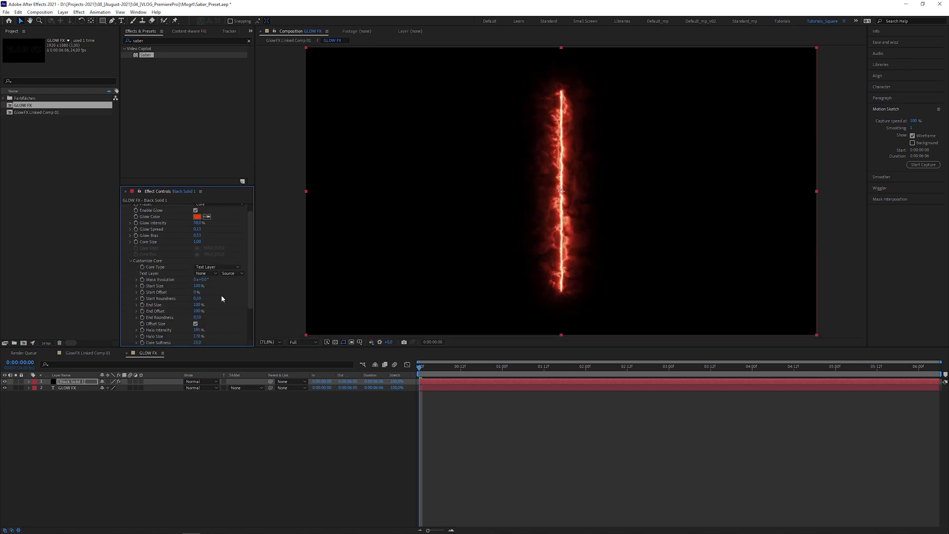
click(211, 274)
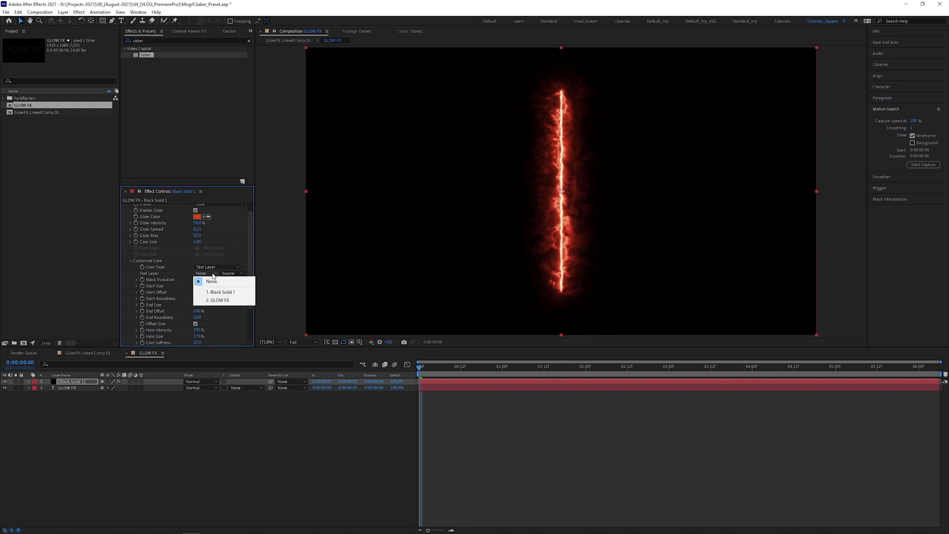
click(216, 302)
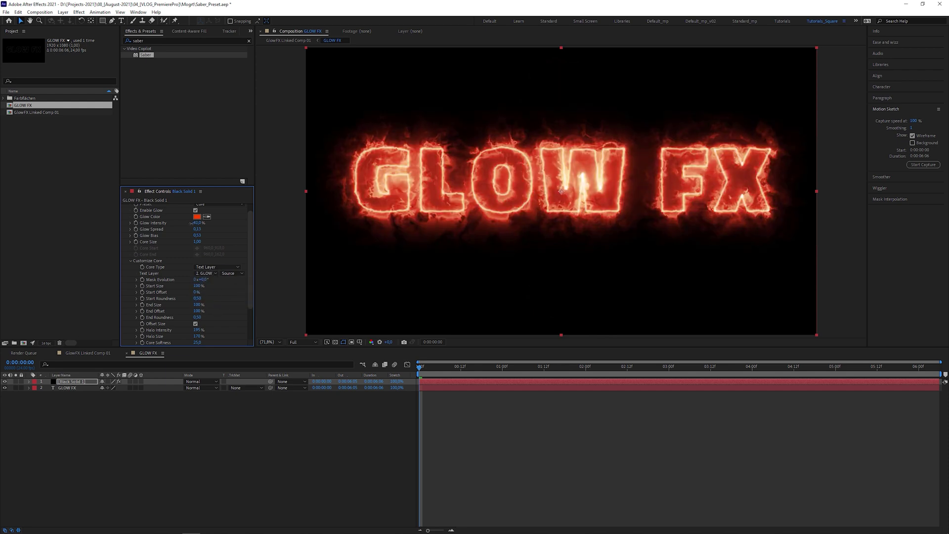
scroll(248, 283, down, 3)
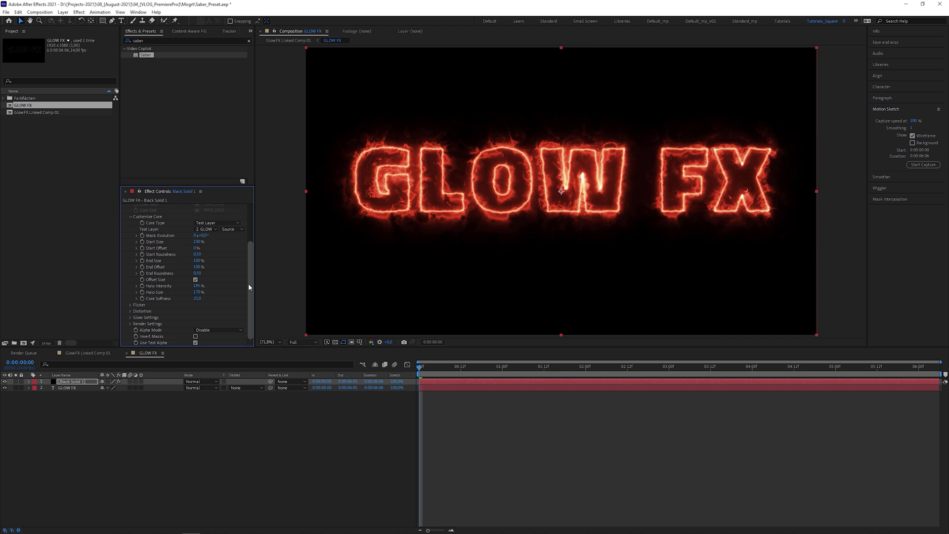
click(136, 318)
scroll(138, 319, down, 4)
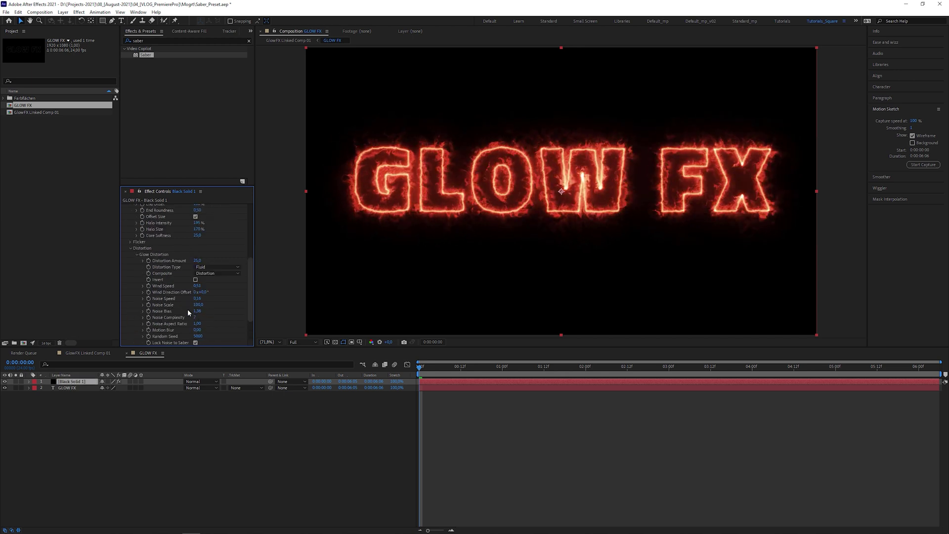
In Essential Graphics, set GLOW FX as primary composition and rename the template to Saber Template.
click(140, 12)
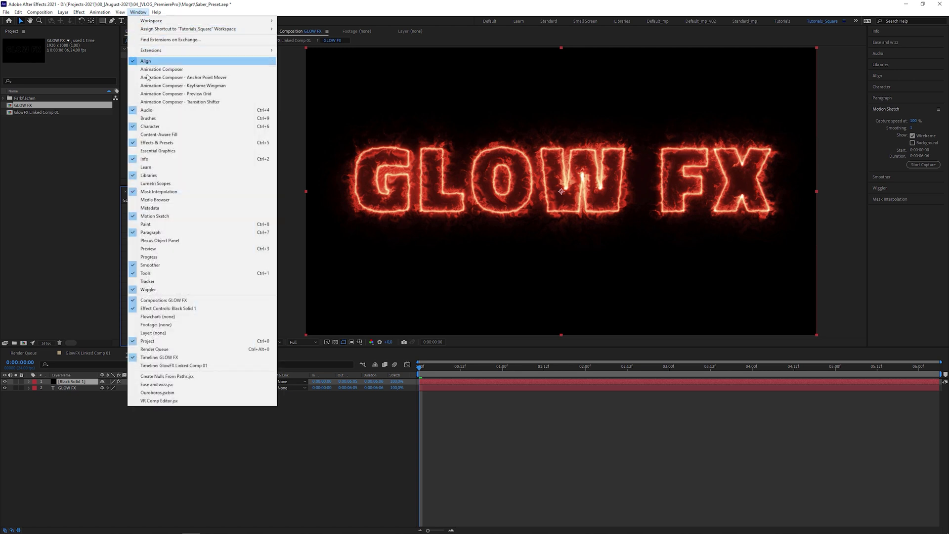
click(146, 152)
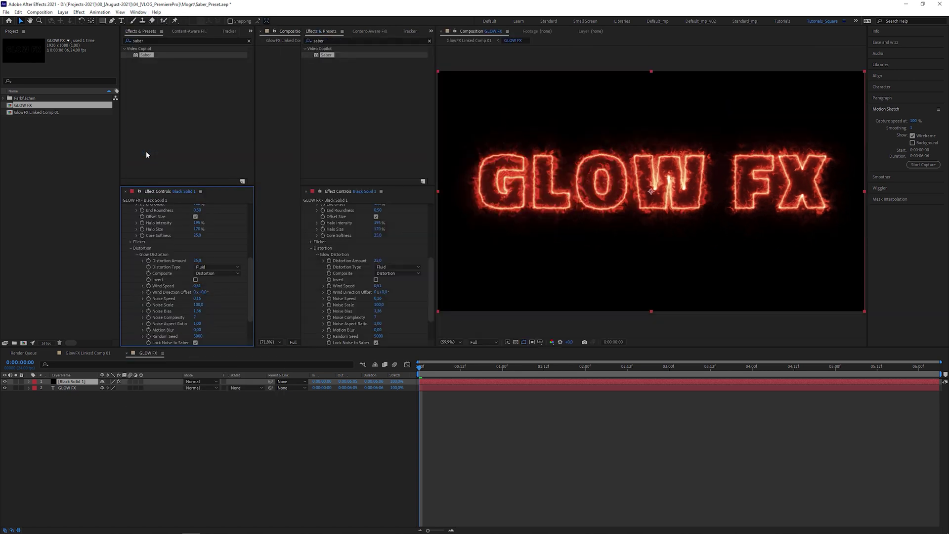
click(262, 52)
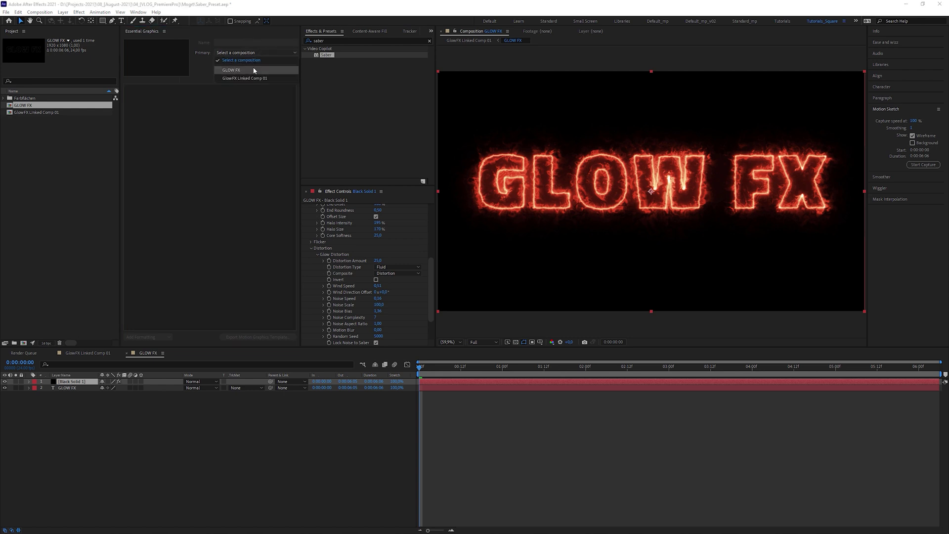
click(253, 70)
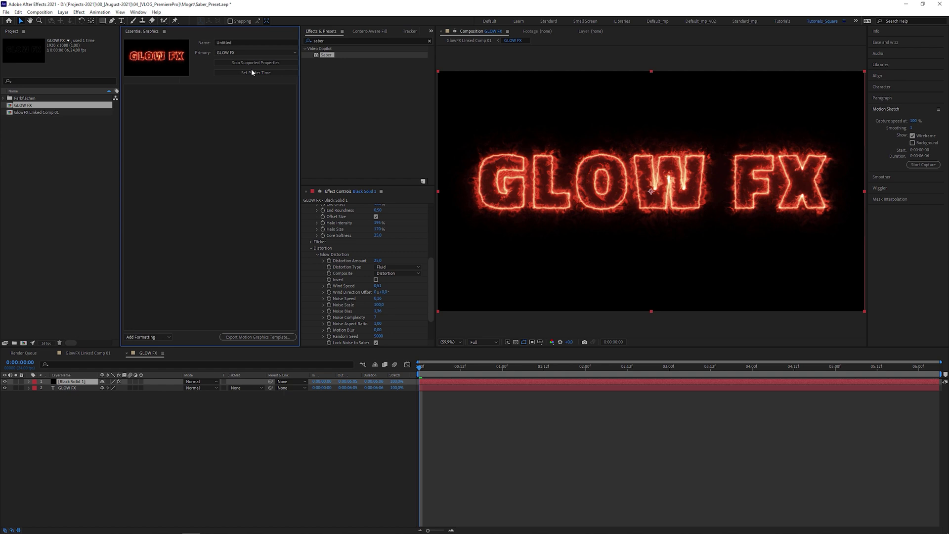
click(220, 43)
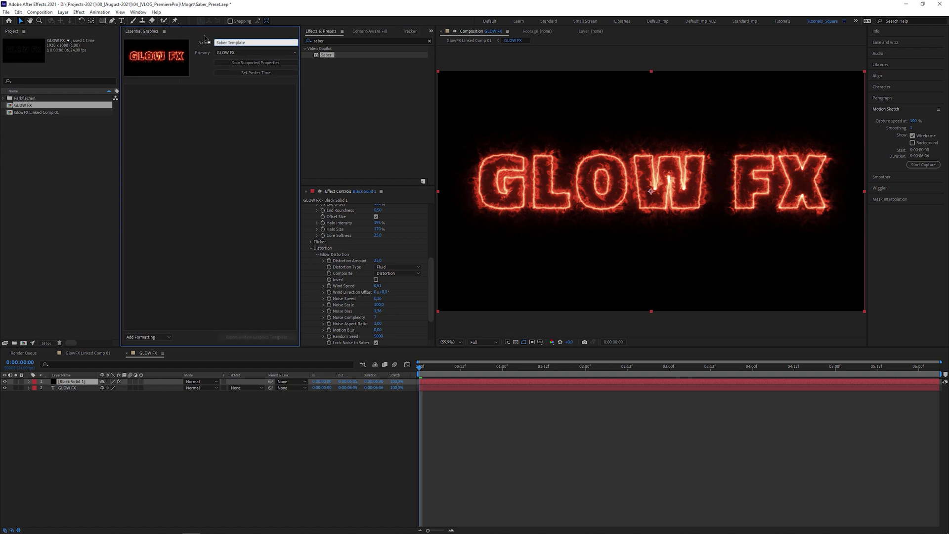
click(266, 63)
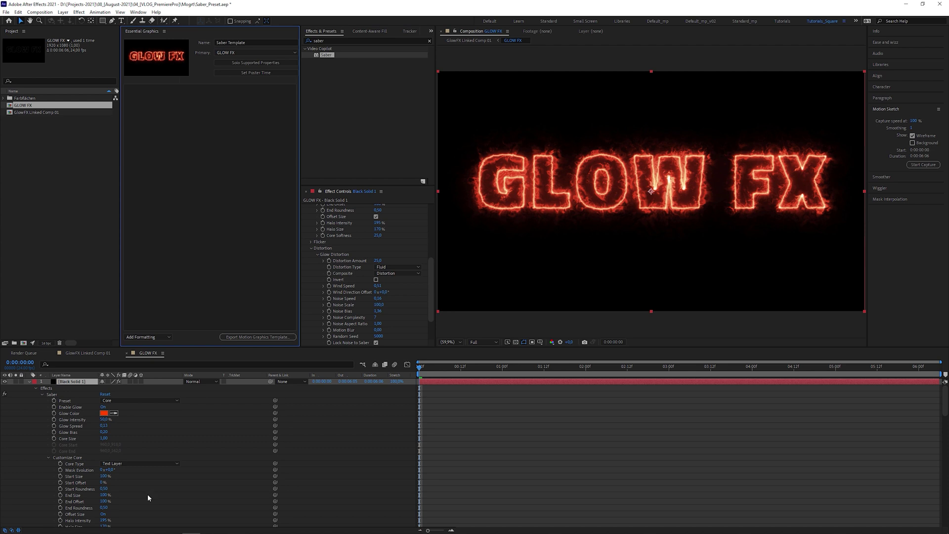
Add Preset, Glow Intensity, Glow Bias, End Offset and the GLOW FX Source Text to Saber Template.
drag(68, 403, 153, 100)
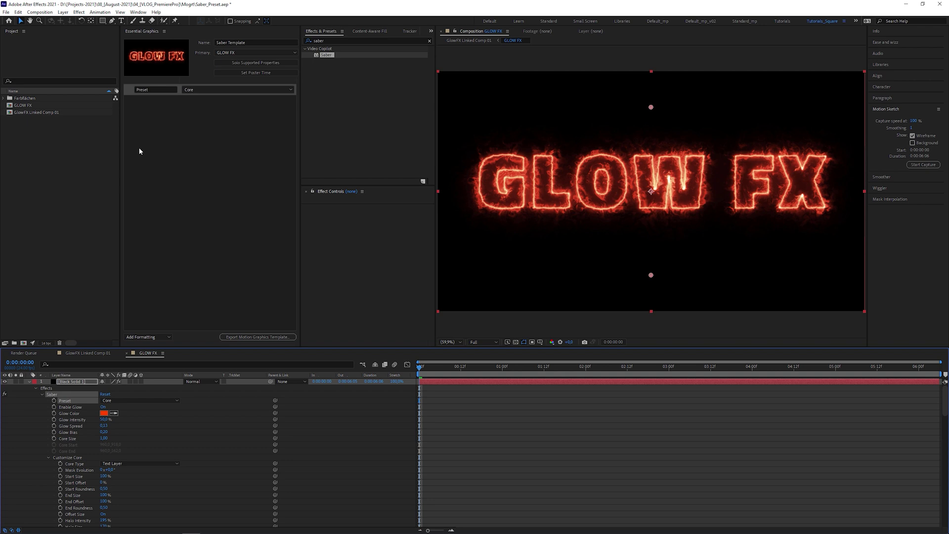
key(h)
drag(80, 420, 186, 118)
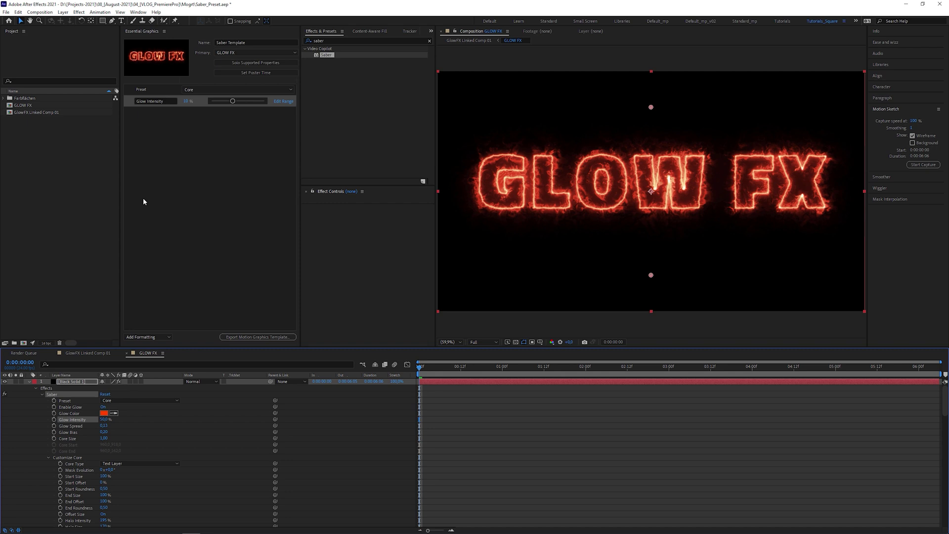
drag(76, 434, 174, 169)
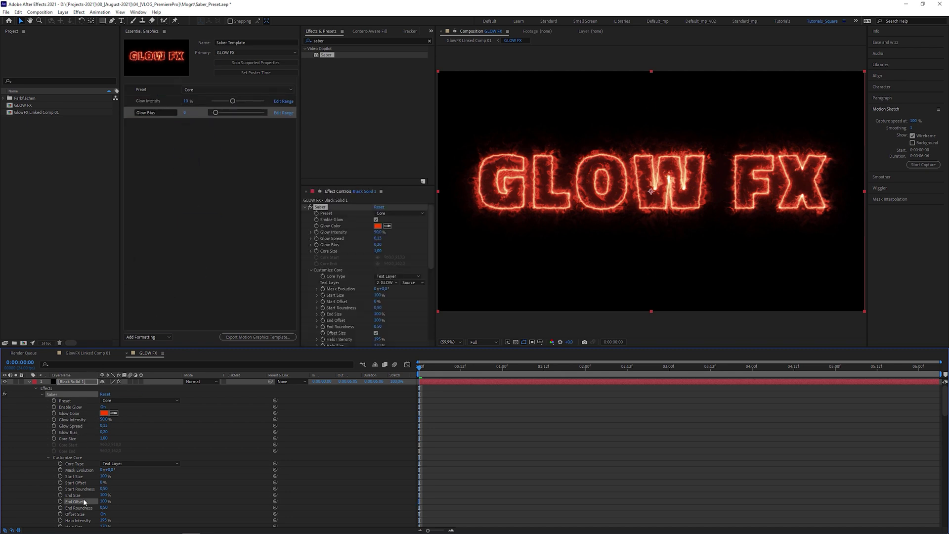
drag(83, 498, 170, 134)
scroll(805, 428, down, 10)
scroll(228, 387, down, 10)
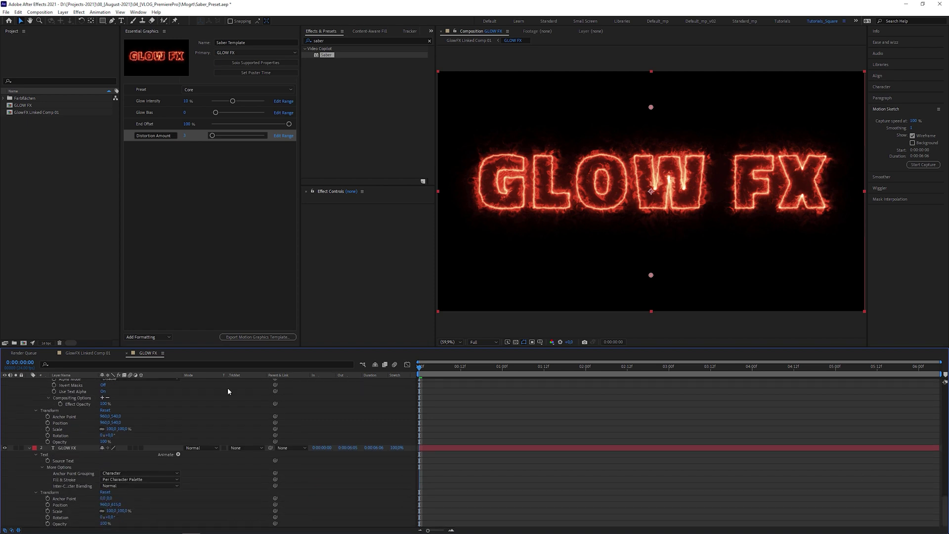
drag(72, 458, 149, 91)
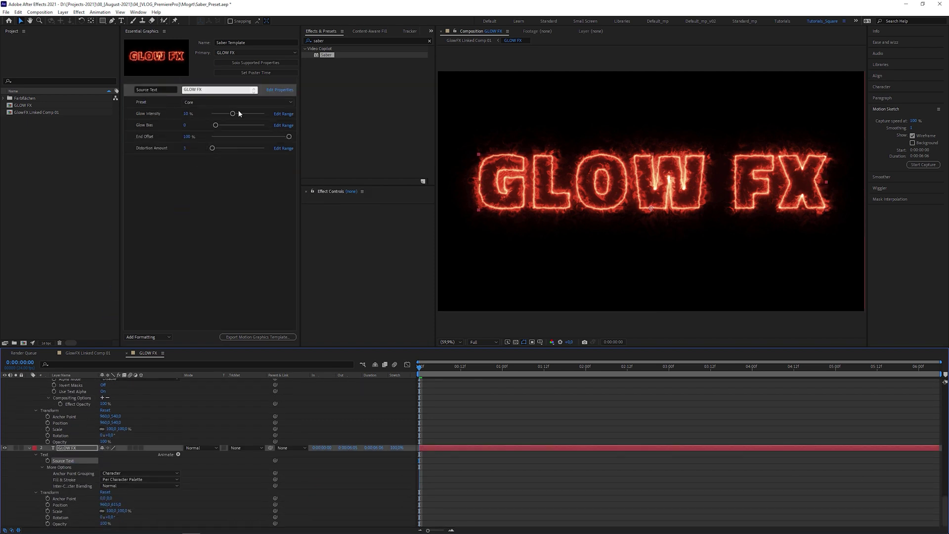
Enable custom font selection on the Source Text control.
click(276, 90)
click(410, 242)
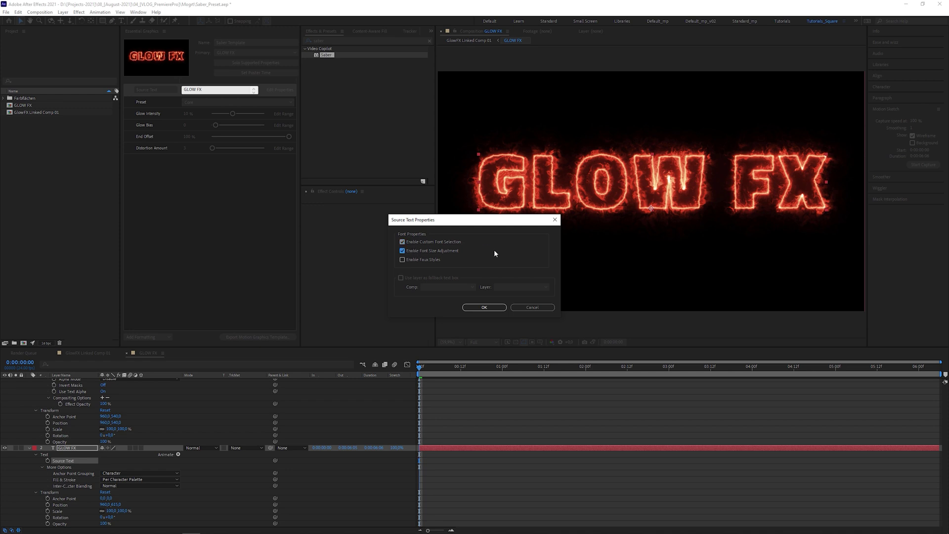
click(487, 307)
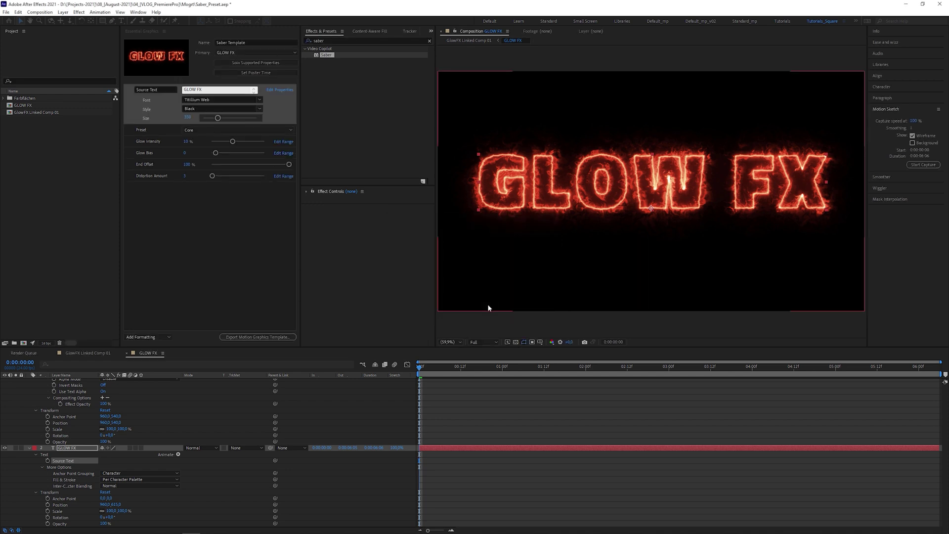
Export Saber Template to the Local Templates Folder, accepting the Dynamic Link warning.
click(275, 338)
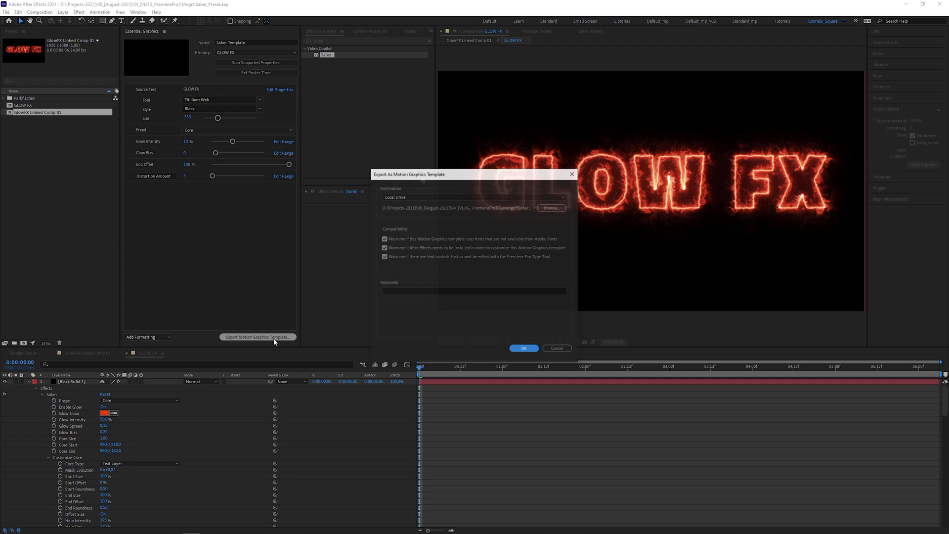
click(564, 196)
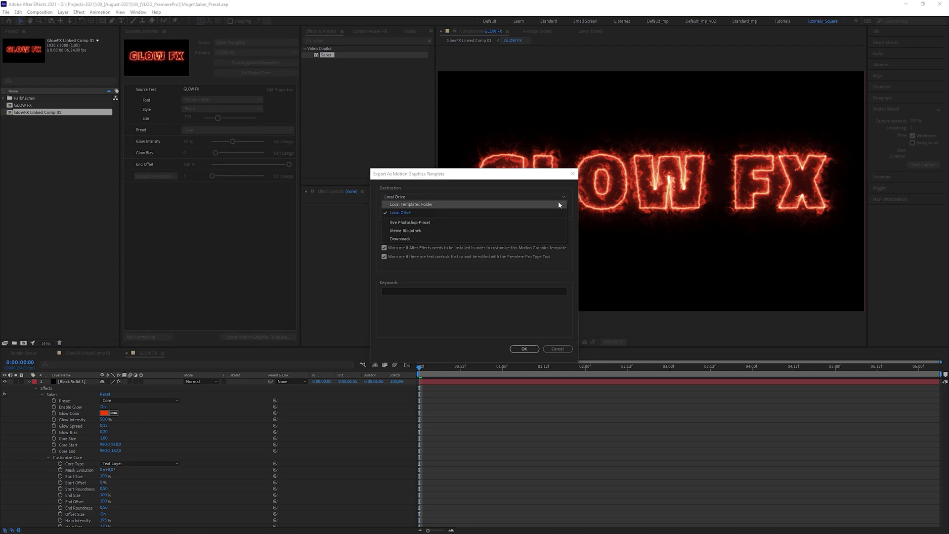
click(558, 204)
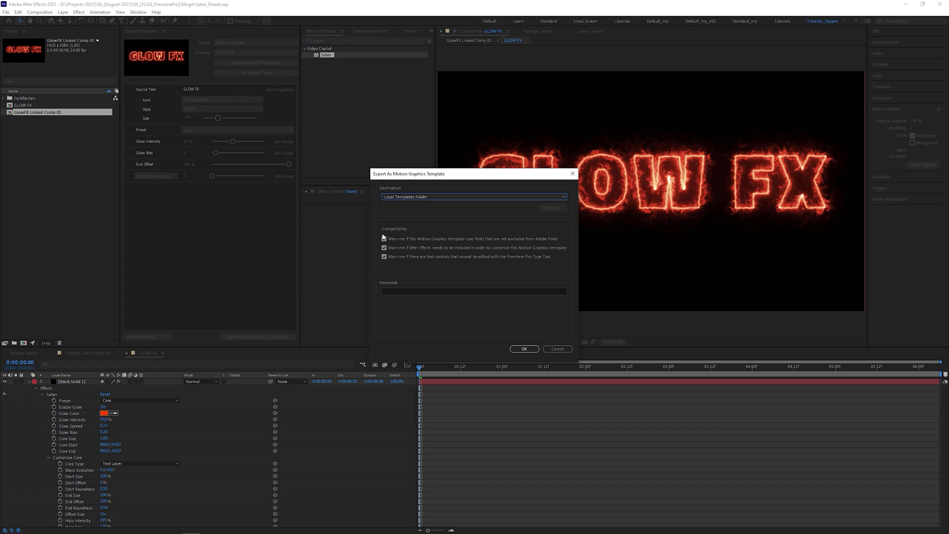
click(523, 348)
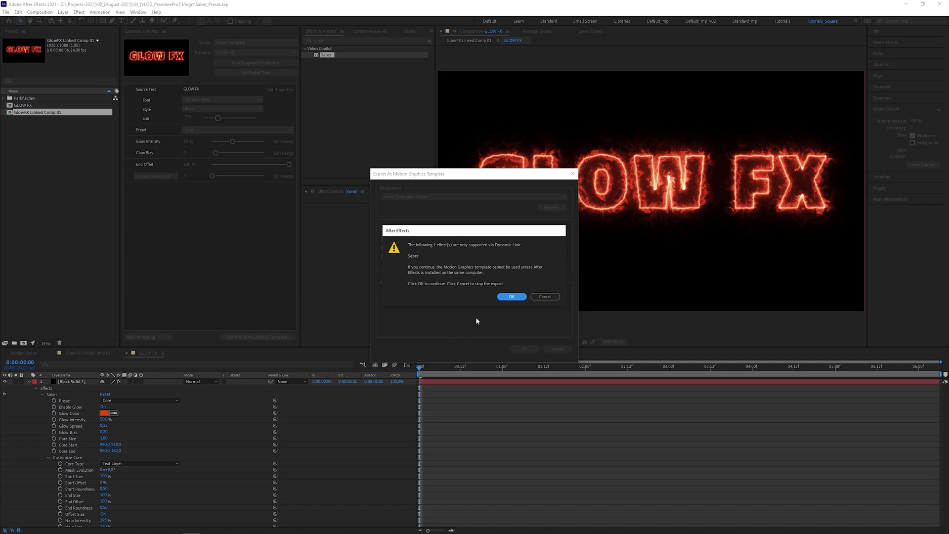
click(511, 296)
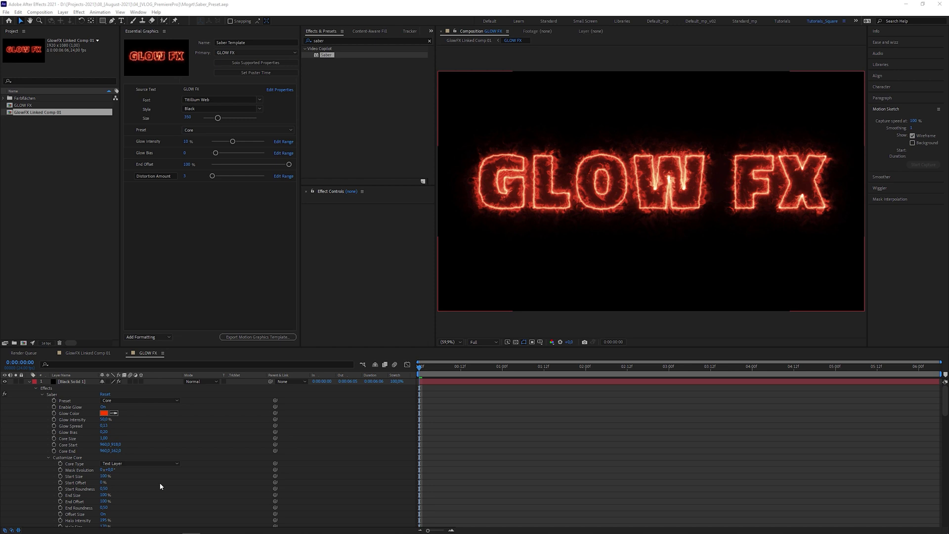
Delete the GlowFX Linked Comp clip from V2 and show My Templates in Essential Graphics.
click(141, 529)
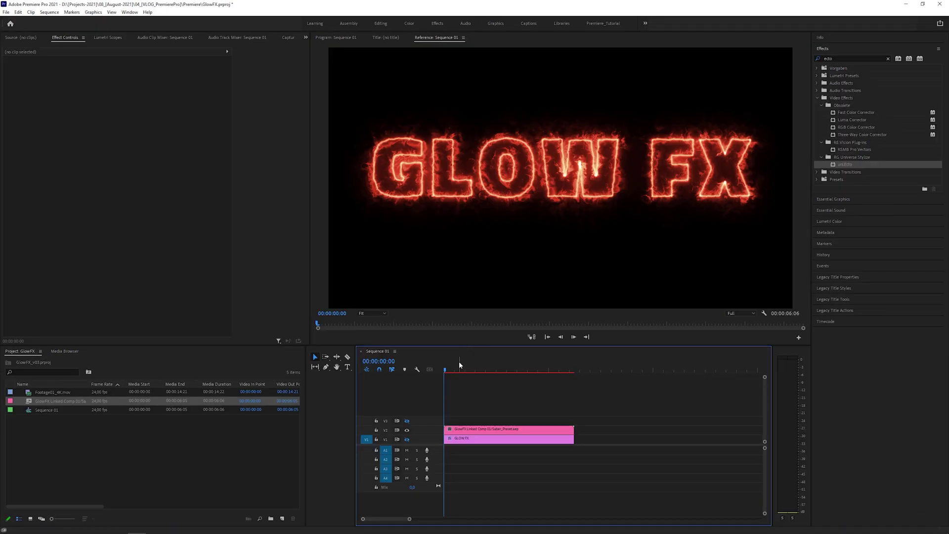
click(537, 428)
key(Delete)
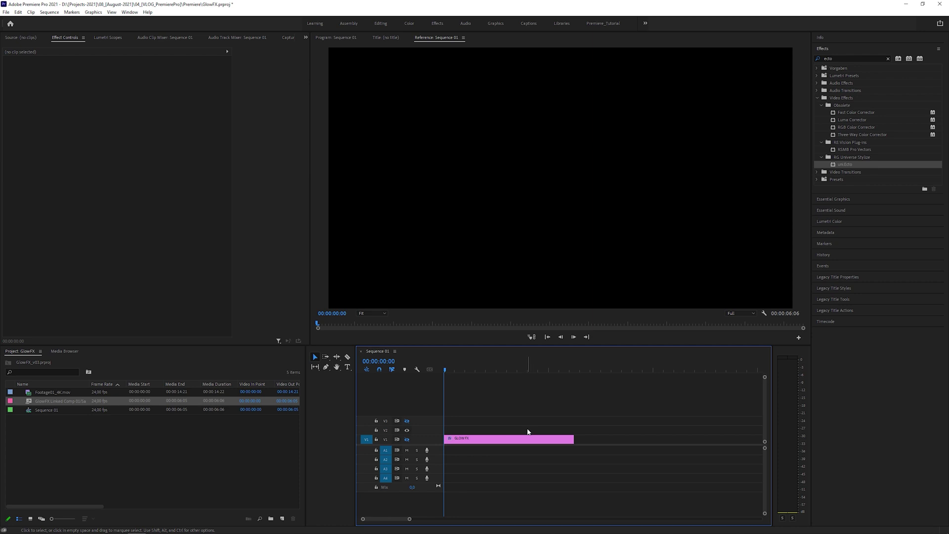
click(869, 202)
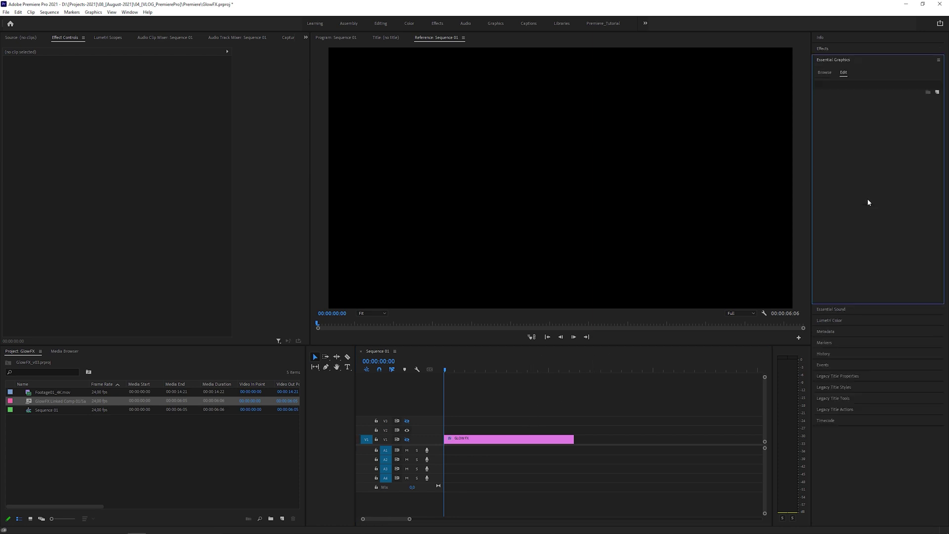
click(825, 72)
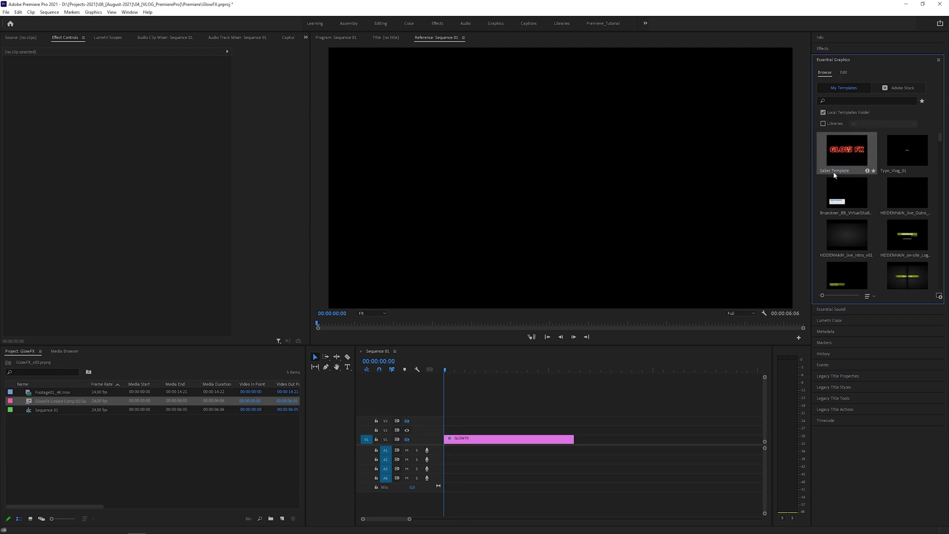
Place the Saber Template on V2 above GLOW FX and preview its glow from the start.
drag(580, 368, 525, 433)
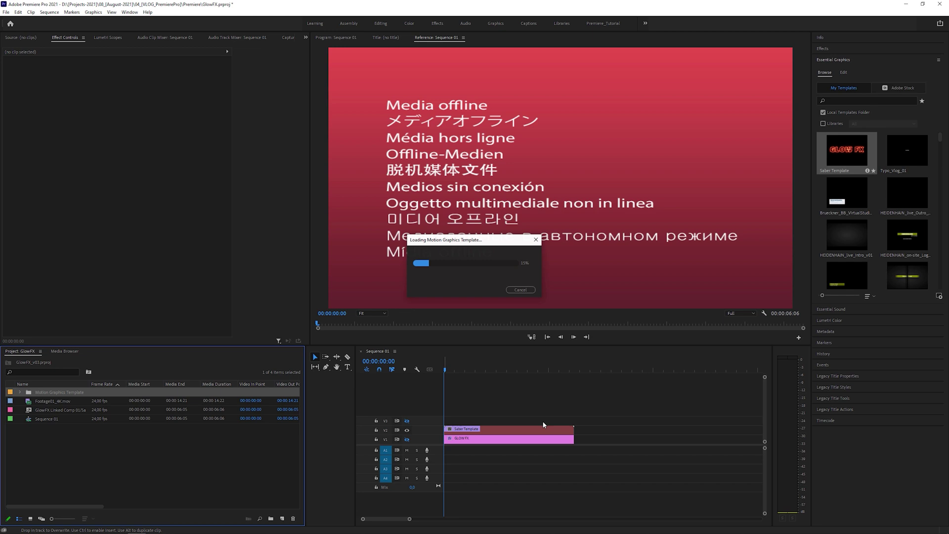
click(562, 336)
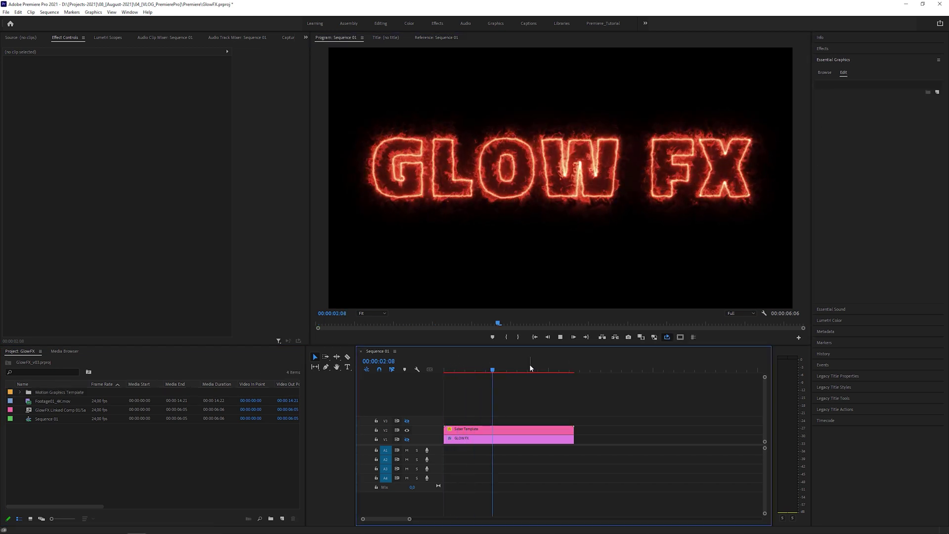
click(498, 372)
drag(498, 373, 430, 375)
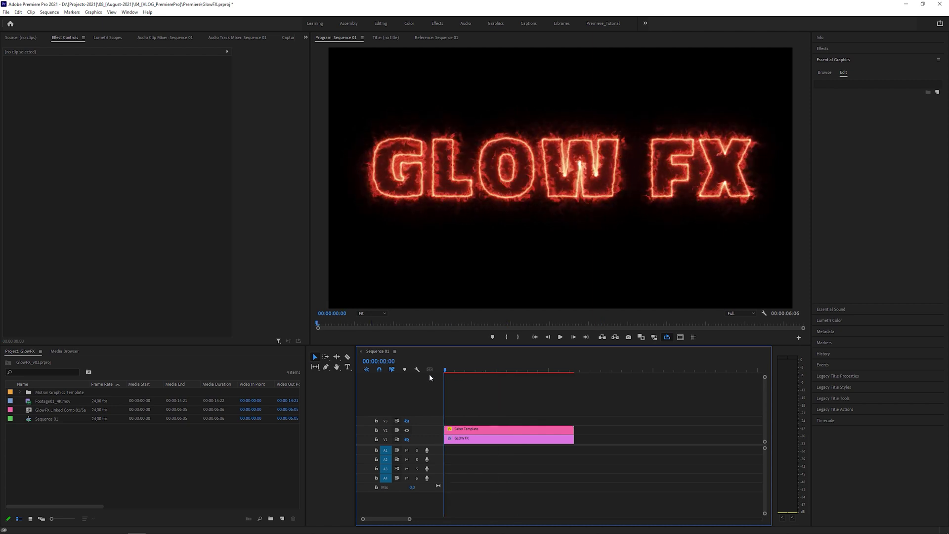
Test the Saber clip's Glow Intensity, End Offset and Distortion sliders, restoring End Offset to 100.
click(499, 430)
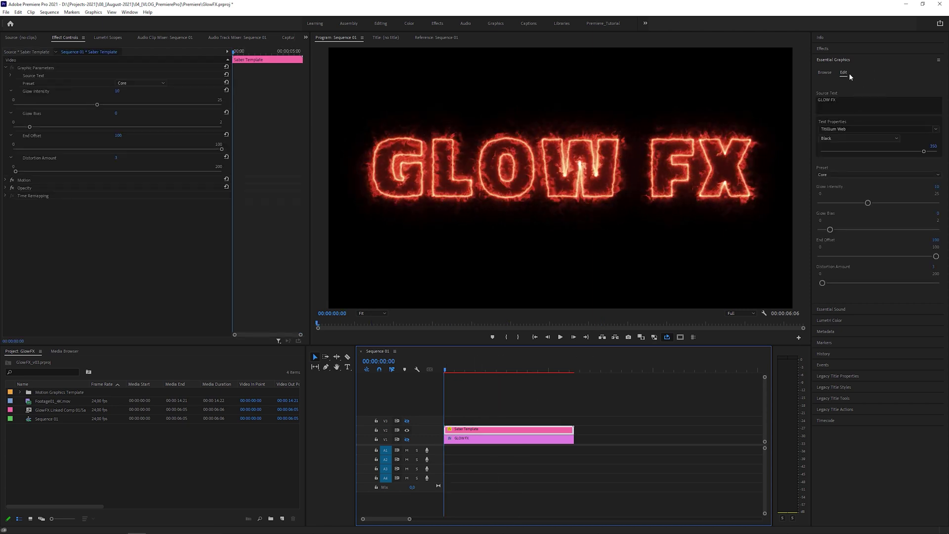
drag(868, 203, 839, 235)
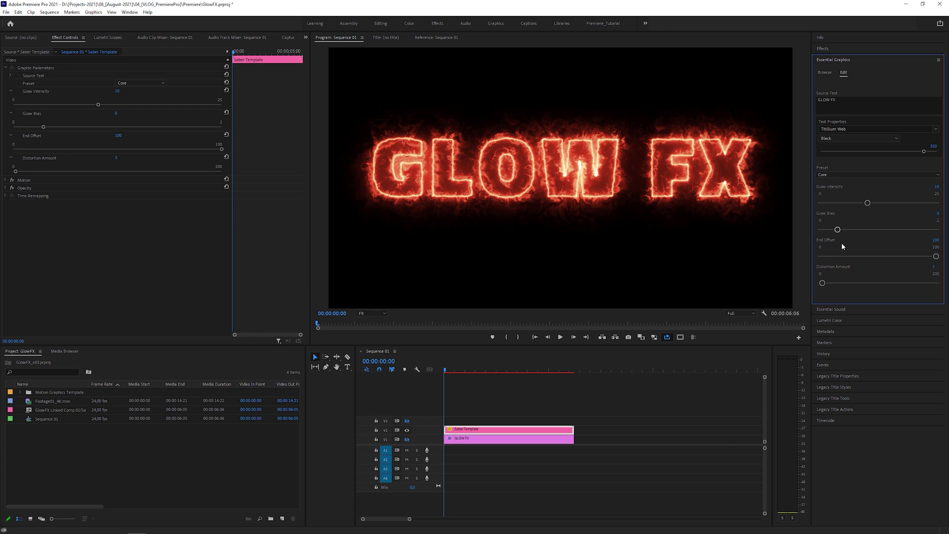
mouse_move(926, 260)
mouse_down()
mouse_move(837, 256)
mouse_move(936, 258)
mouse_up()
mouse_move(822, 282)
mouse_down()
mouse_move(853, 283)
mouse_move(824, 284)
mouse_up()
Replace the title's Source Text GLOW FX with SABER.
click(871, 107)
key(ctrl+a)
text(SA)
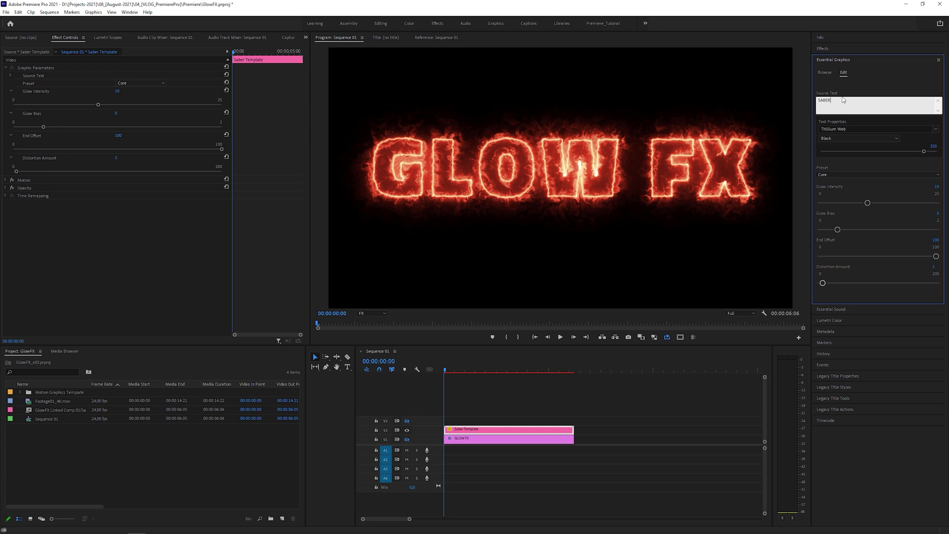
text(BER)
key(Tab)
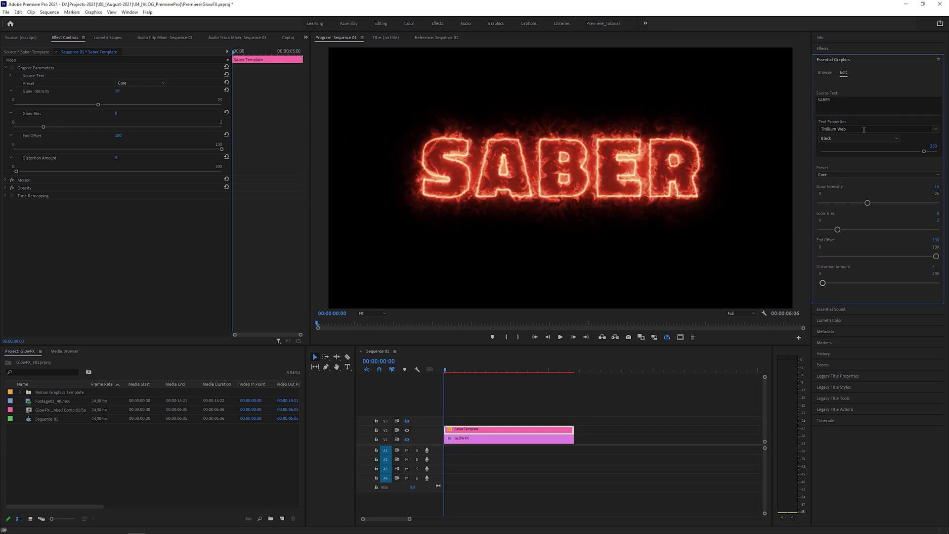
Try the GhostBuster and other glow presets, settling on the Fusion preset.
click(933, 176)
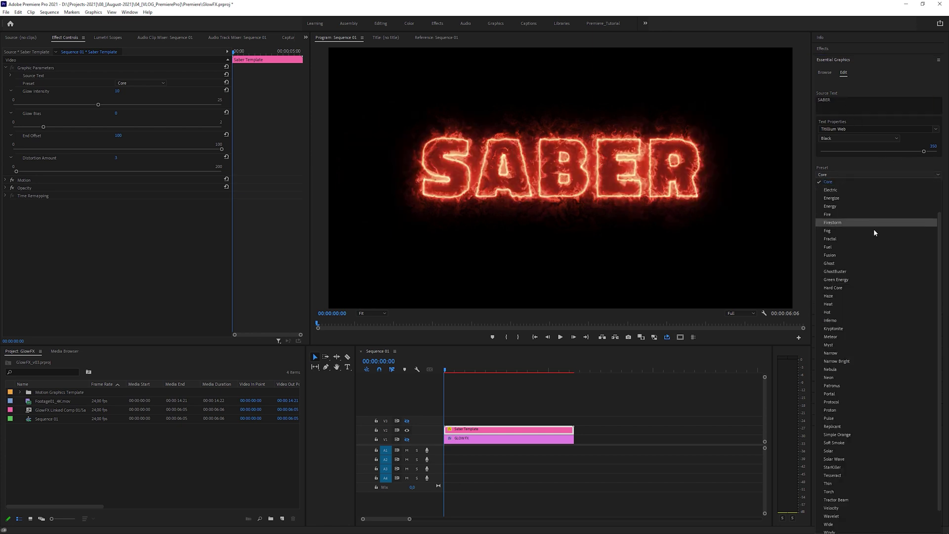
click(853, 272)
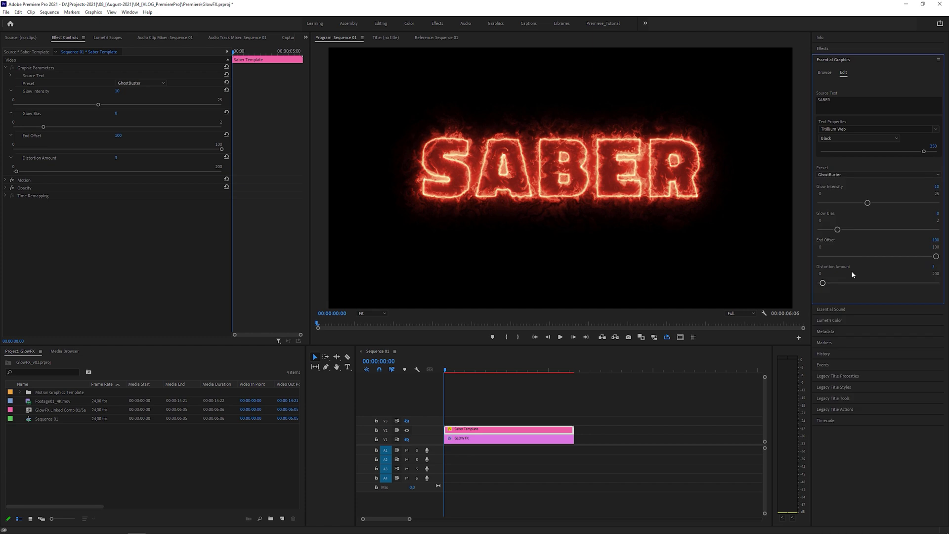
click(908, 183)
click(900, 197)
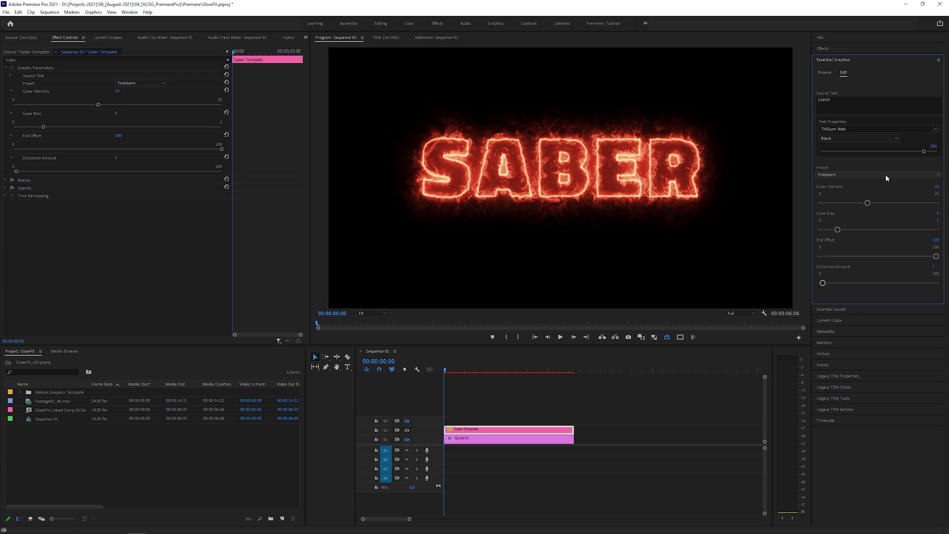
click(885, 176)
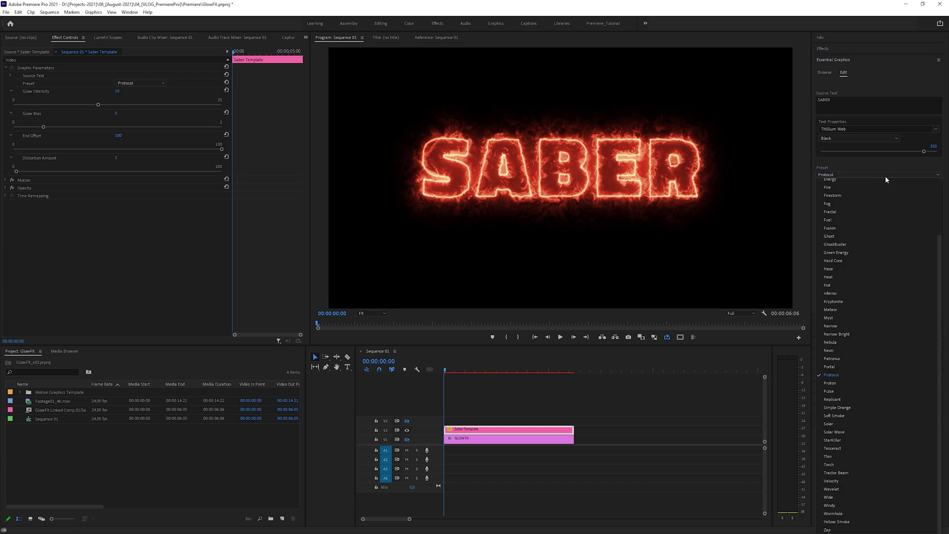
click(867, 228)
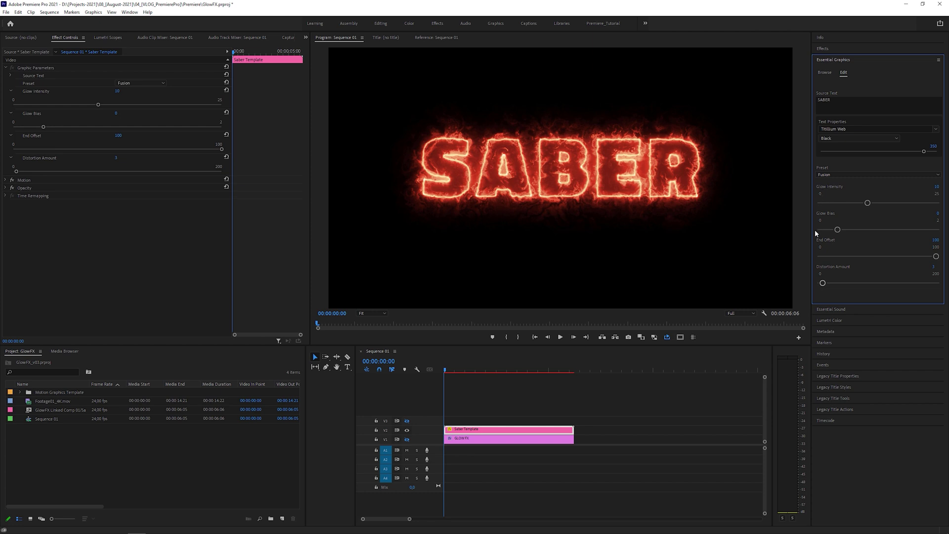
mouse_move(935, 257)
mouse_down()
mouse_move(856, 257)
mouse_move(945, 265)
mouse_up()
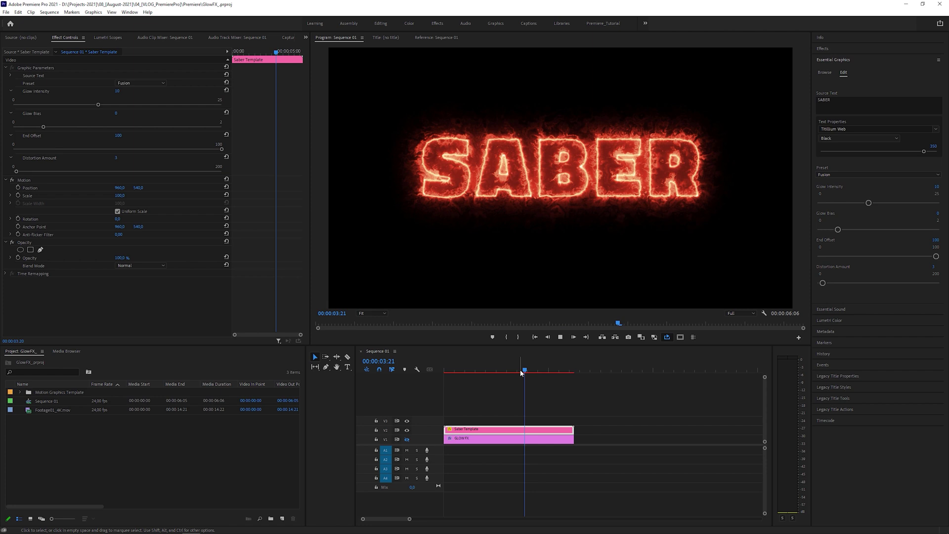
drag(520, 371, 443, 372)
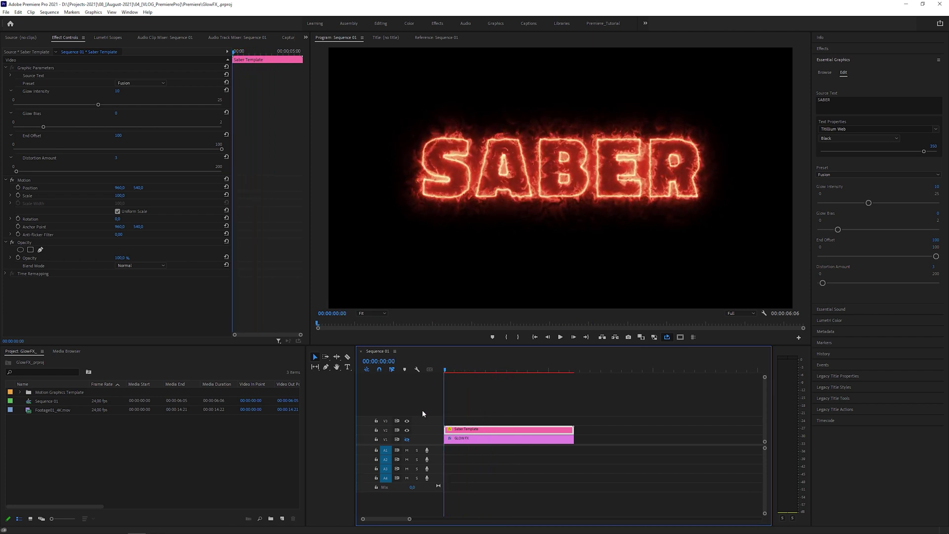
Hide the SABER track V2 and install the GlowFX .mogrt template from disk.
click(407, 431)
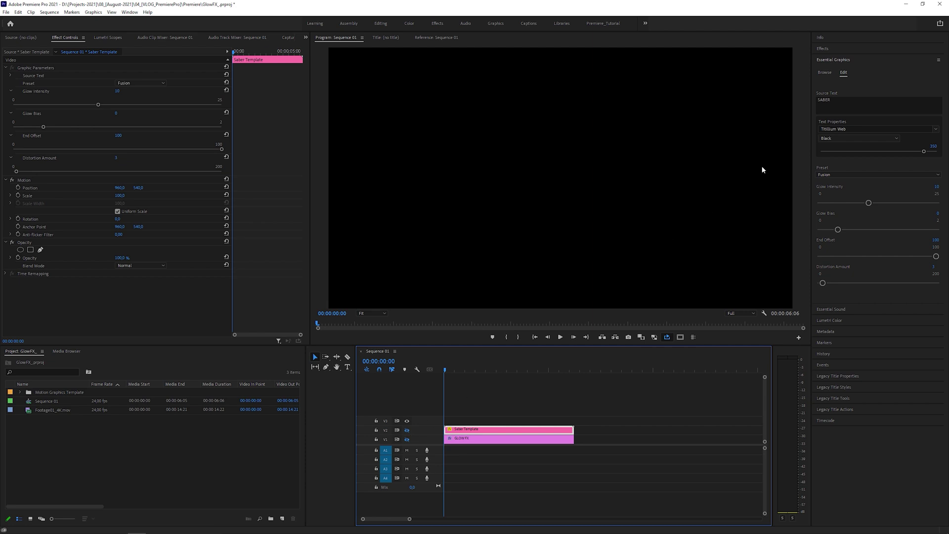
click(825, 72)
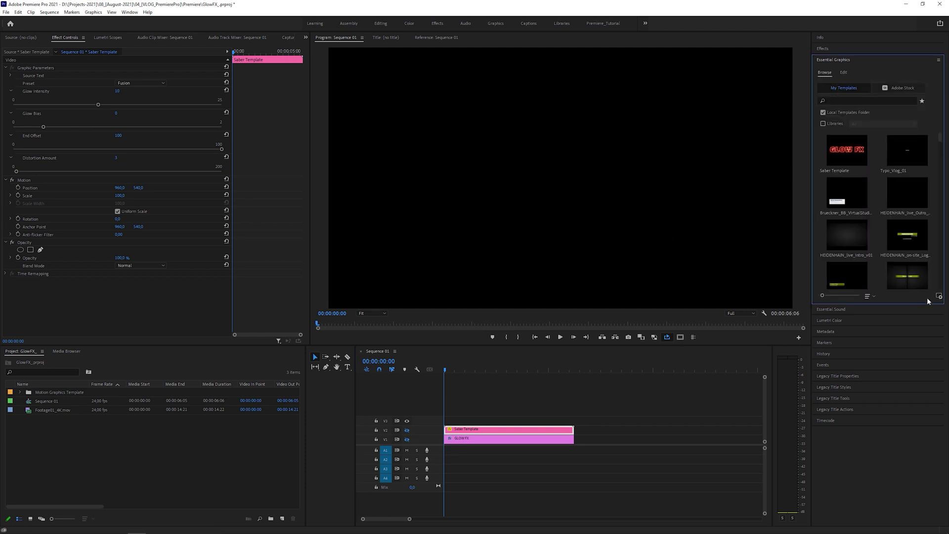
click(939, 297)
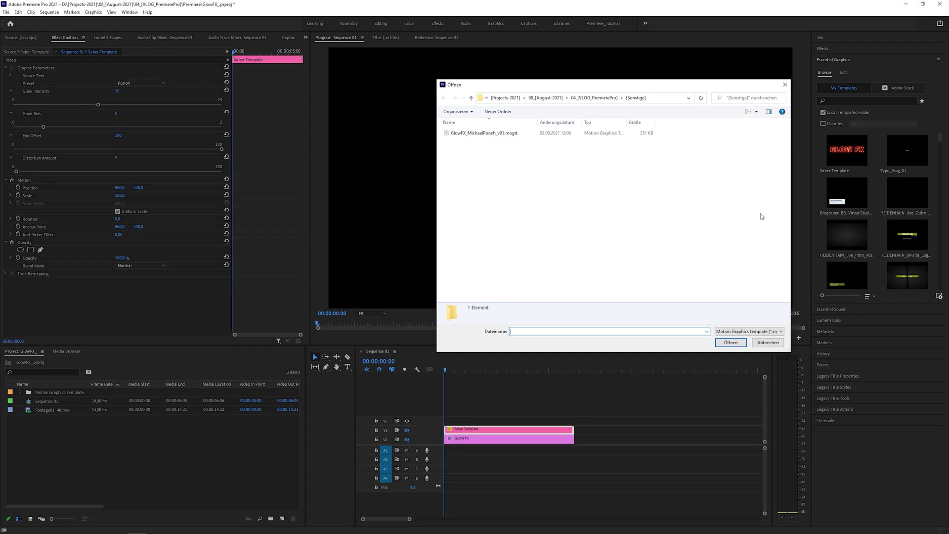
click(521, 134)
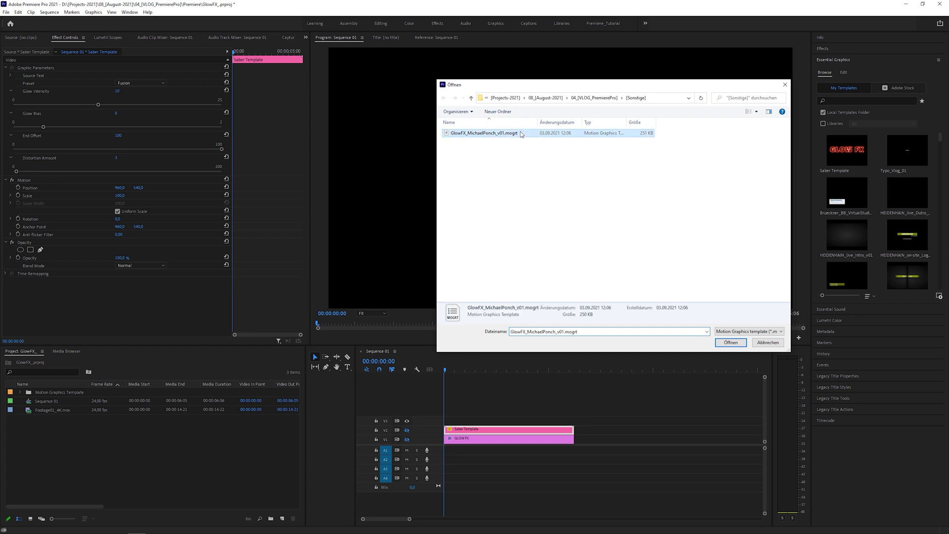
click(730, 342)
Place the GlowFX template on V3 and play the sequence to preview it.
mouse_move(873, 163)
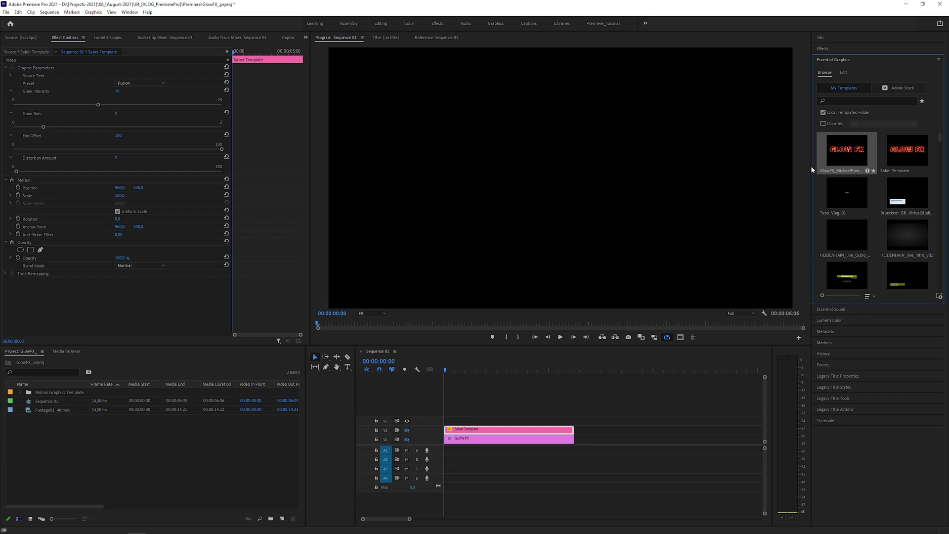
drag(847, 176, 454, 423)
click(560, 337)
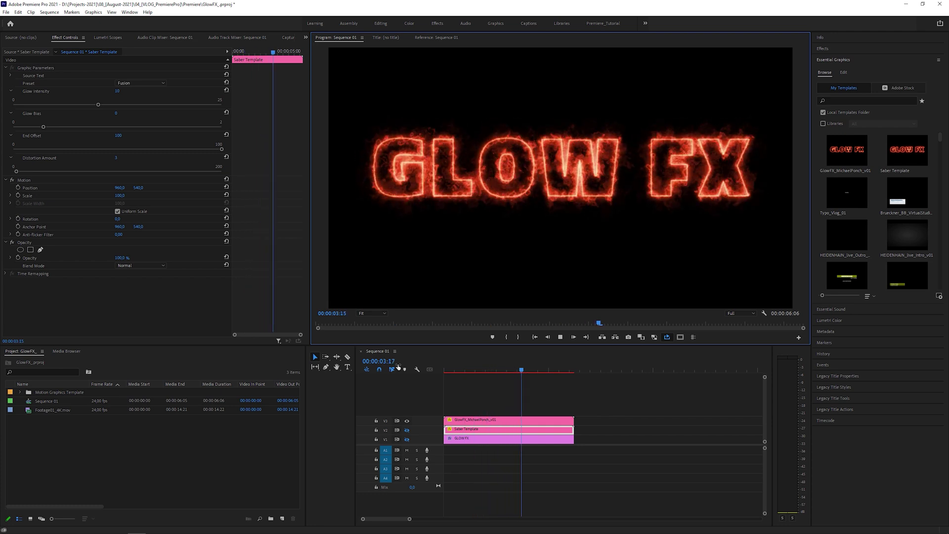
click(484, 373)
key(Home)
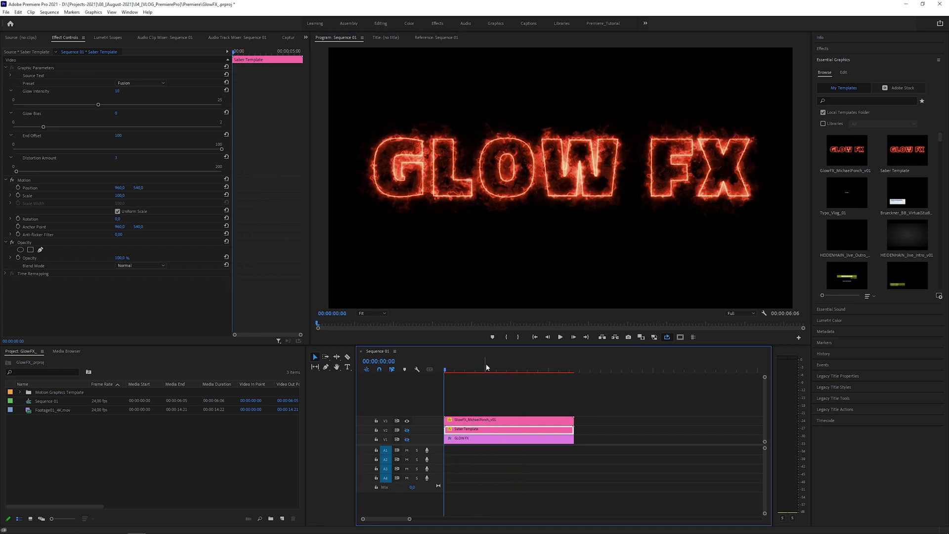
click(515, 420)
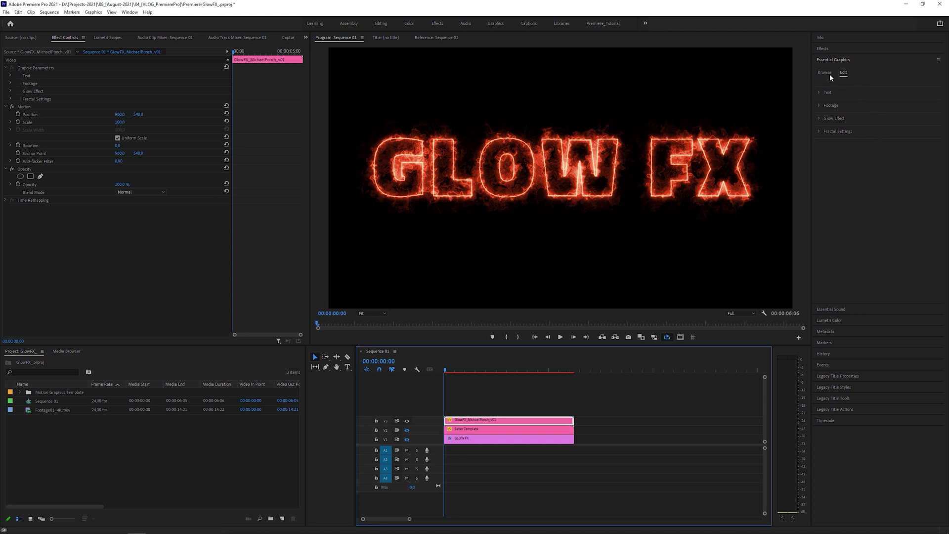
click(822, 93)
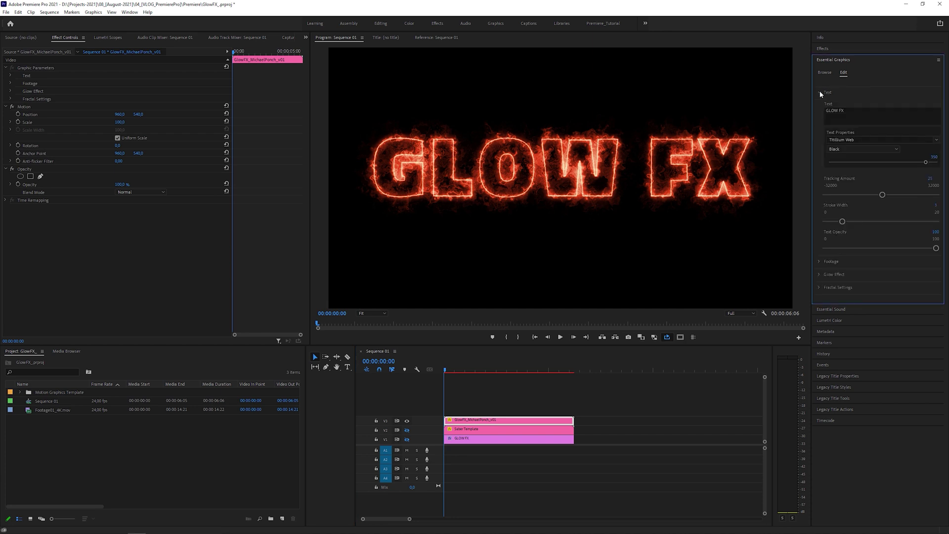
click(821, 93)
click(820, 119)
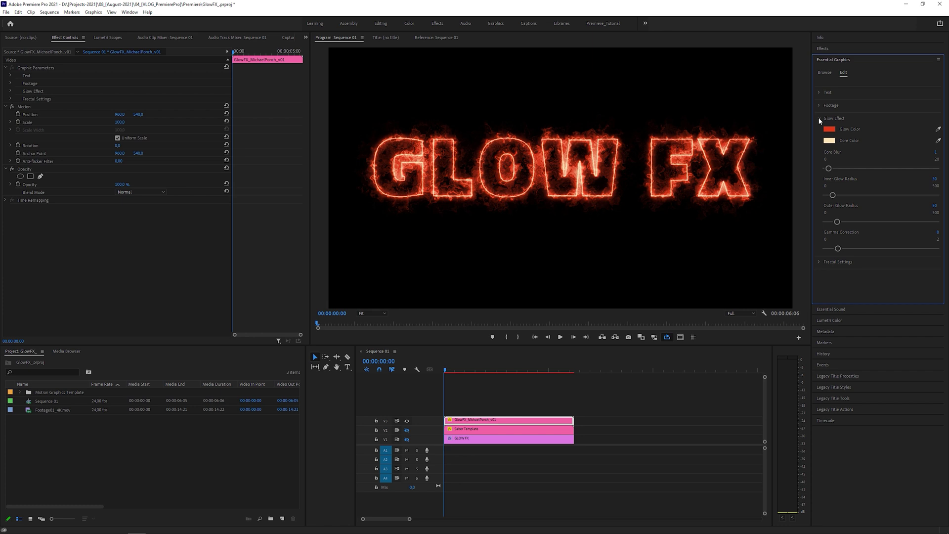
click(821, 263)
click(830, 129)
click(489, 277)
click(556, 218)
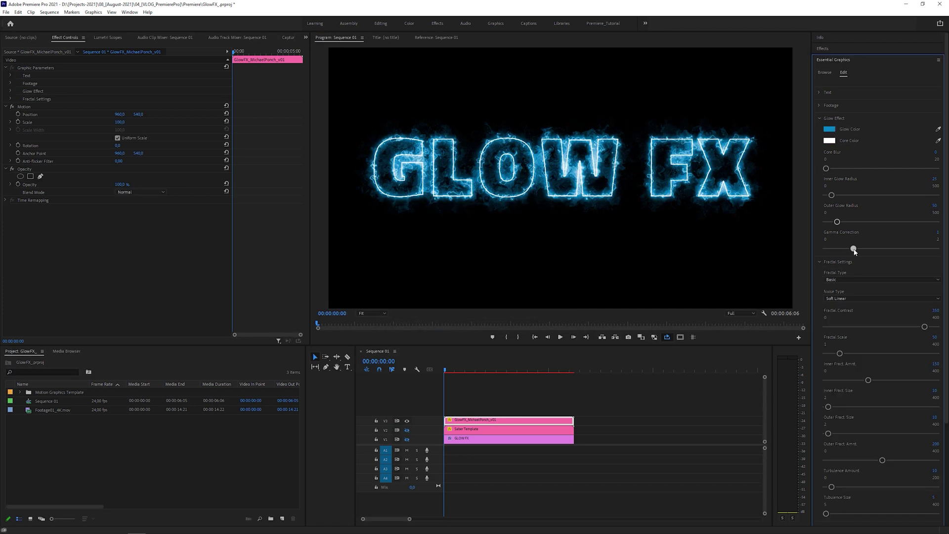
drag(837, 222, 882, 222)
click(870, 279)
click(843, 415)
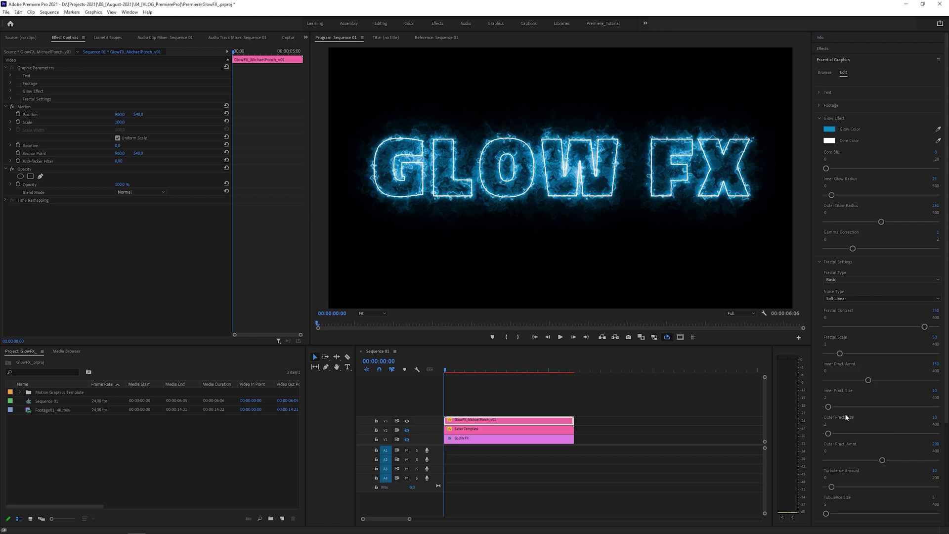
click(846, 298)
click(841, 307)
drag(839, 354, 839, 433)
drag(883, 460, 835, 461)
click(560, 336)
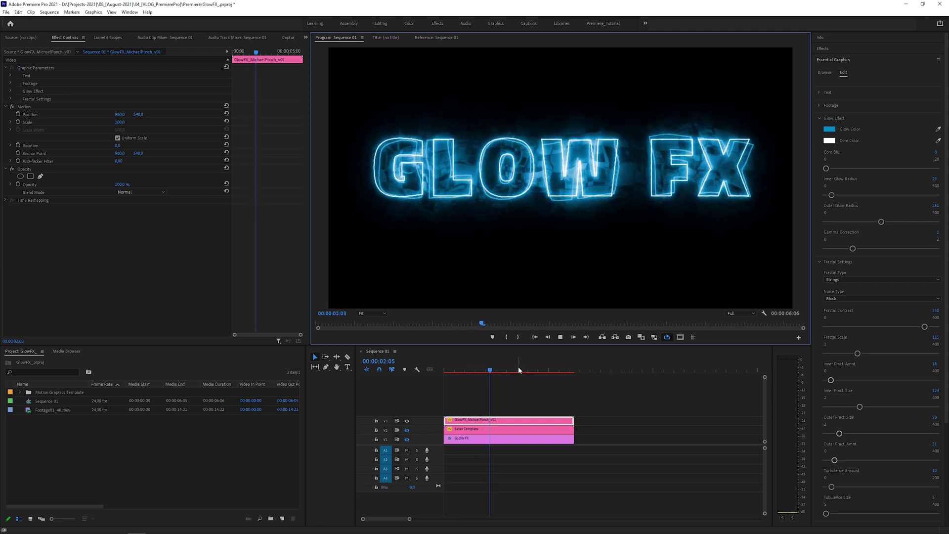
Zero the five fractal sliders and set Fractal Type Basic with Soft Linear noise.
click(486, 371)
key(Home)
drag(924, 327, 826, 327)
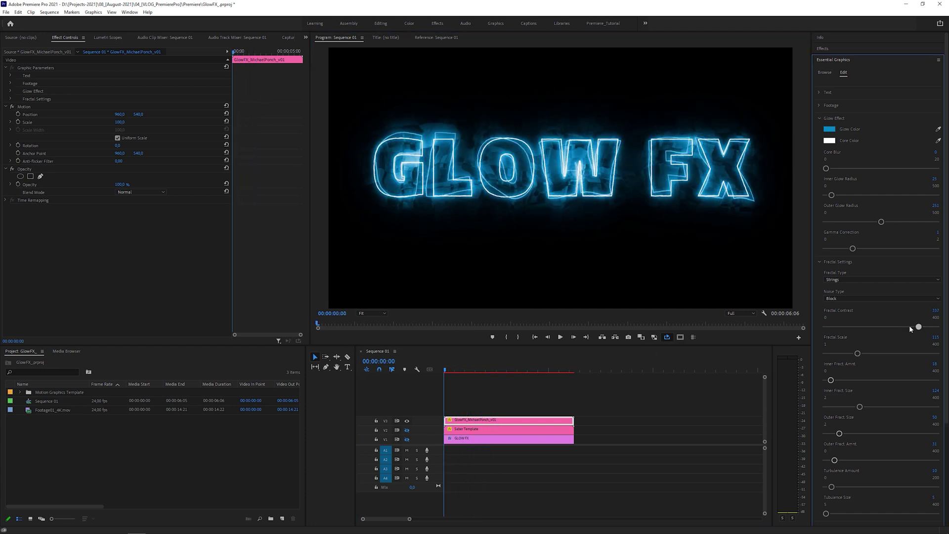
drag(858, 354, 826, 353)
drag(831, 380, 826, 380)
drag(860, 407, 826, 407)
drag(839, 434, 825, 460)
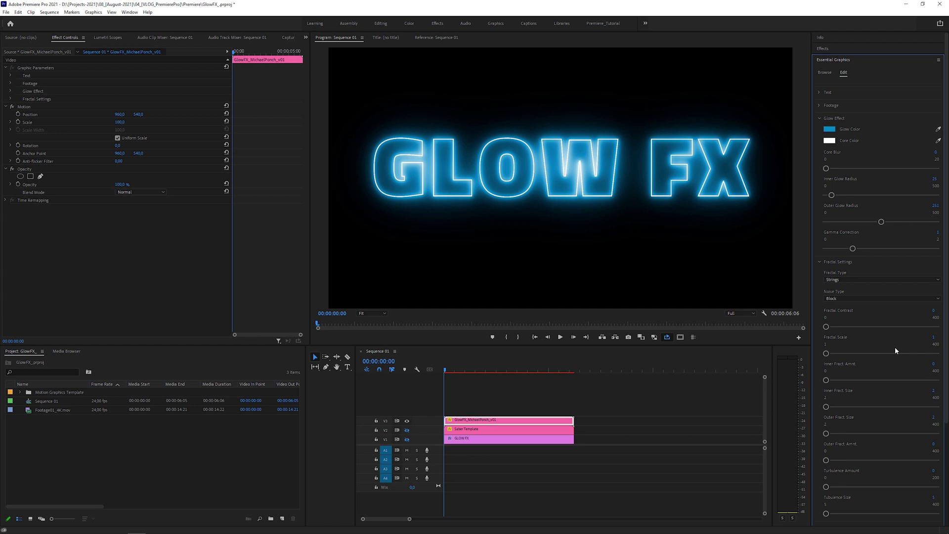
click(906, 280)
click(905, 283)
click(878, 298)
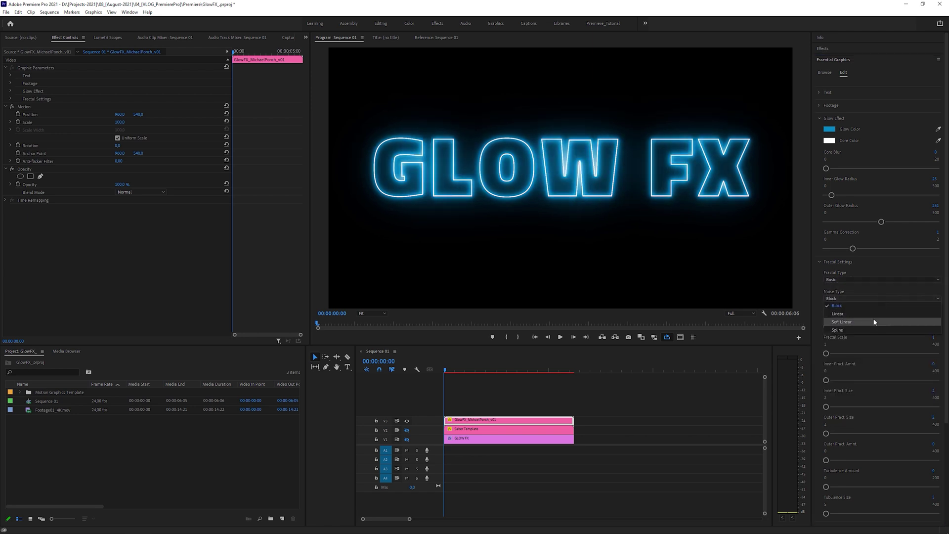
click(871, 321)
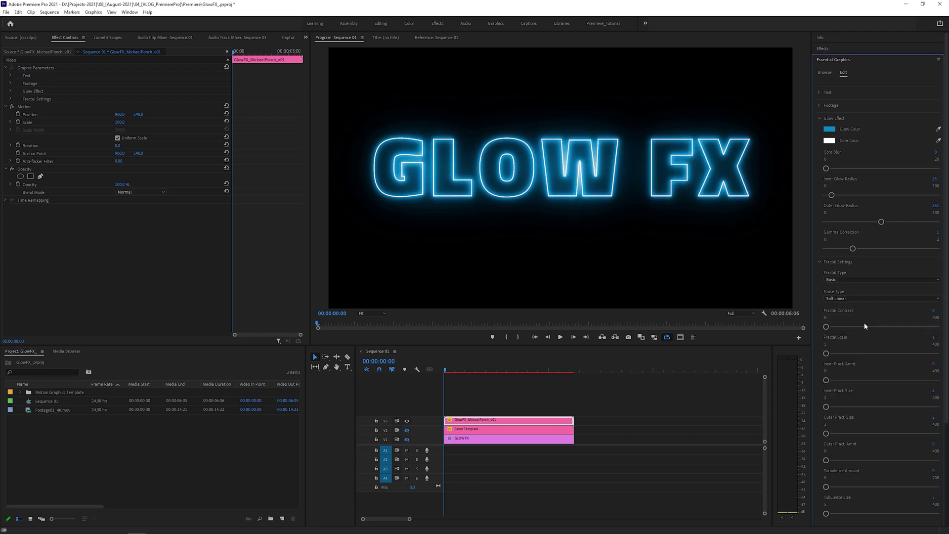
Raise Gamma Correction, widen Outer Glow Radius and set Inner Glow Radius to 66.
key(space)
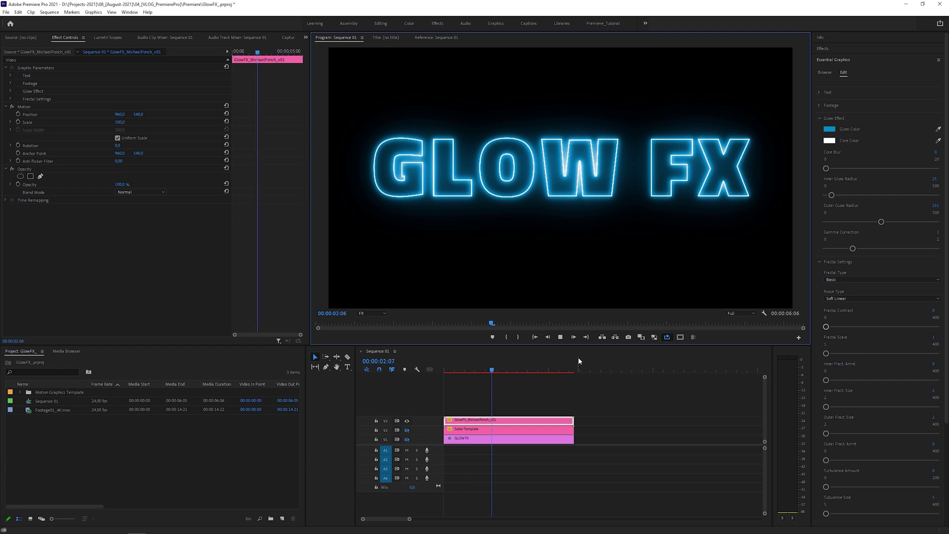
drag(557, 368, 440, 373)
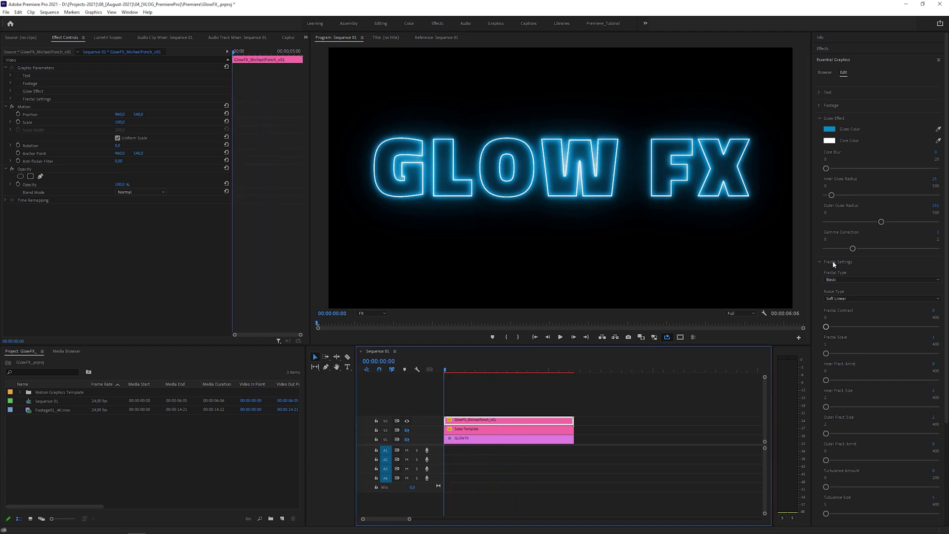
click(858, 249)
drag(858, 250, 874, 255)
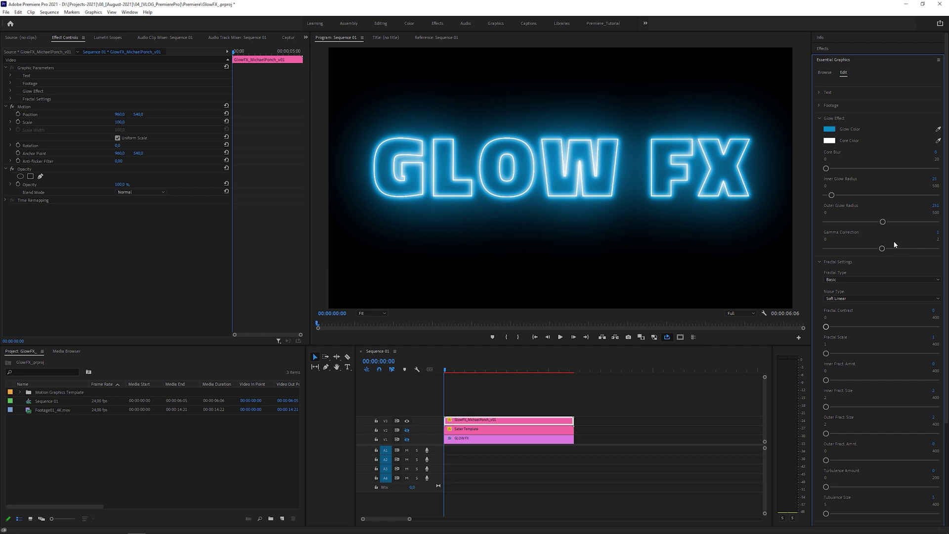
drag(883, 222, 897, 223)
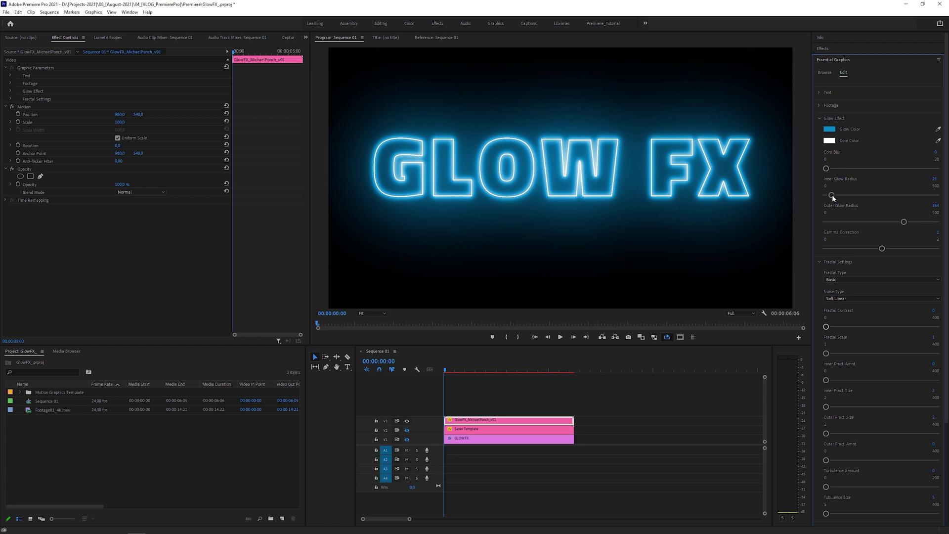
drag(839, 195, 846, 196)
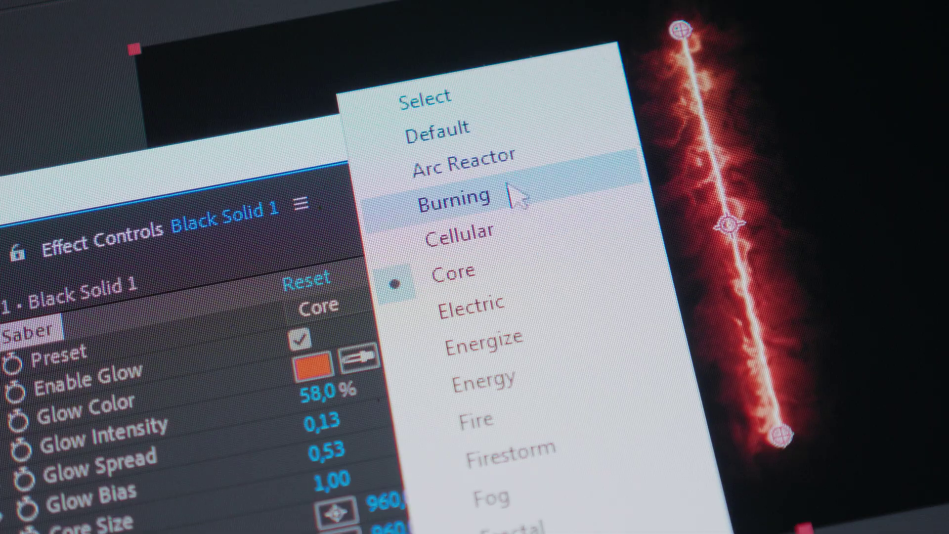
click(515, 132)
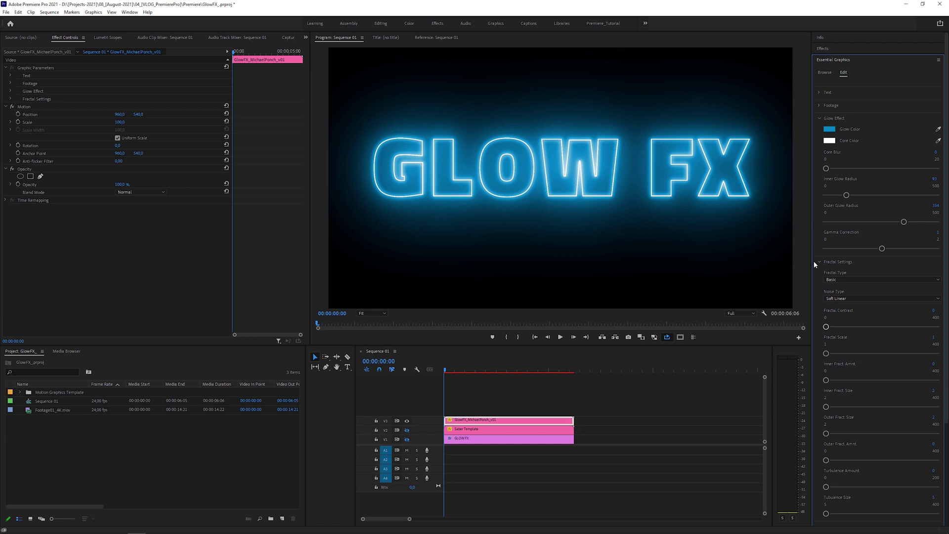
Use Turbulent Smooth fractals, raise contrast, Inner Fract. Size 25, Outer Fract. Amnt. 109, Turbulence Size 16.
drag(827, 327, 854, 364)
click(887, 279)
click(883, 286)
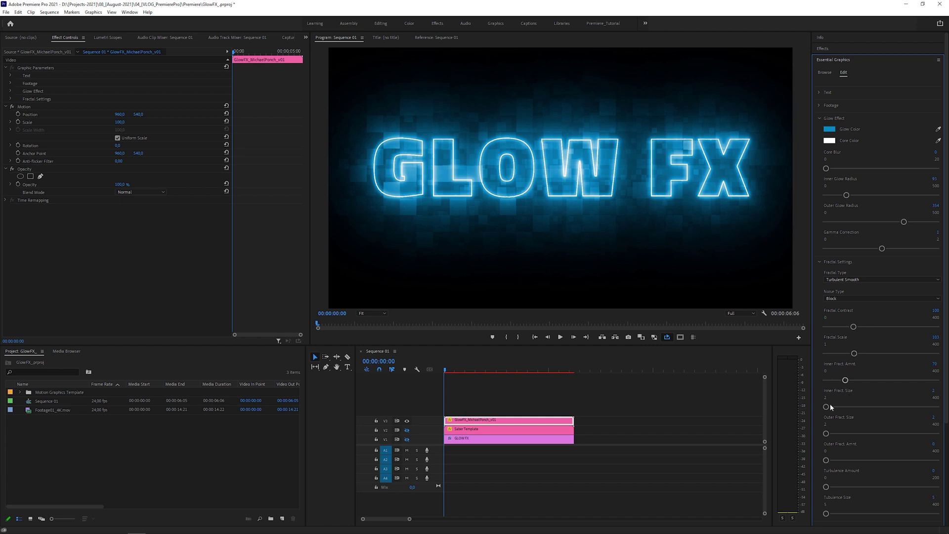
drag(828, 406, 835, 411)
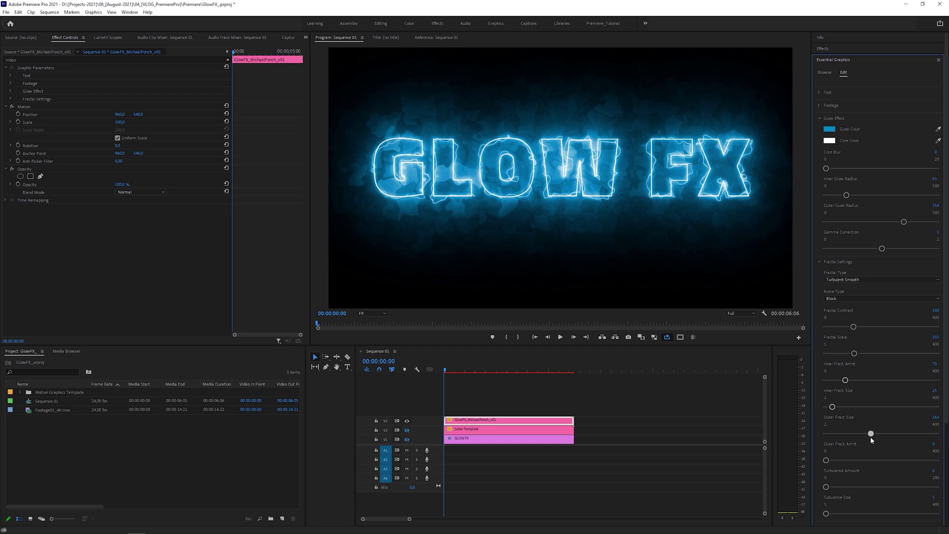
drag(827, 460, 861, 468)
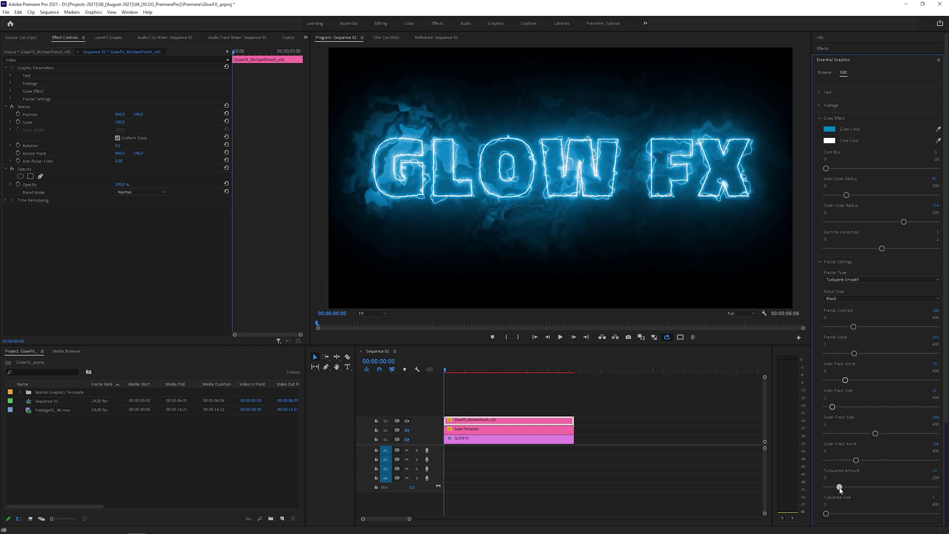
drag(831, 517, 830, 516)
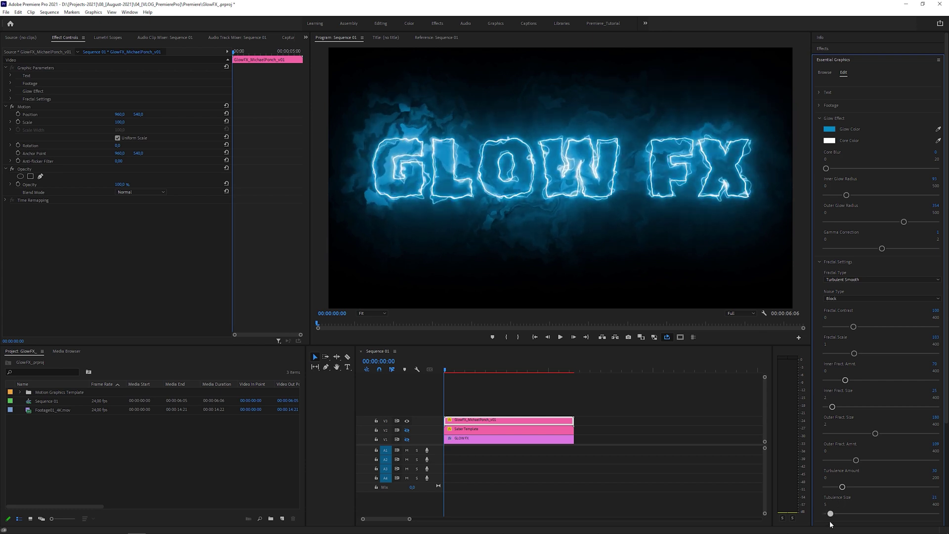
Set Stroke Width 4, Core Color pale cyan A7F5FA, and Outer Glow Radius 214.
click(821, 92)
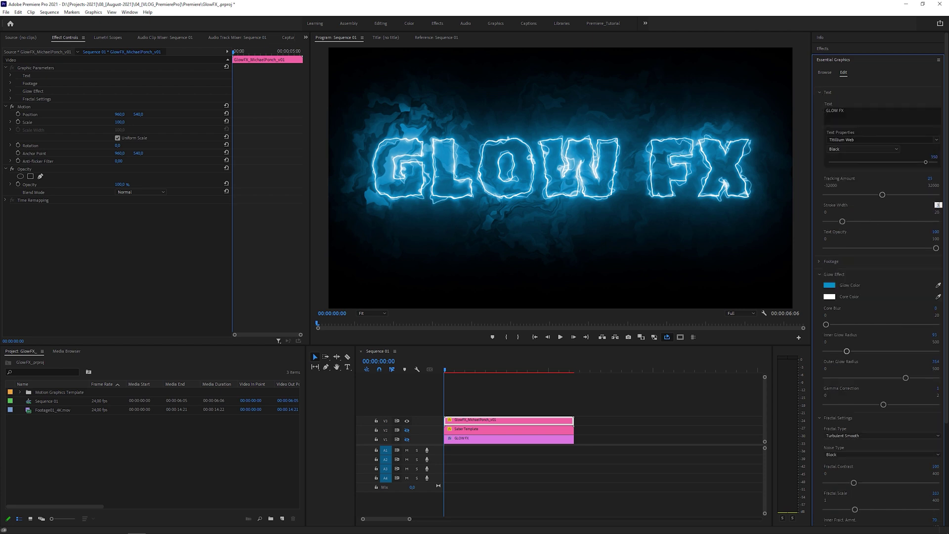
key(Return)
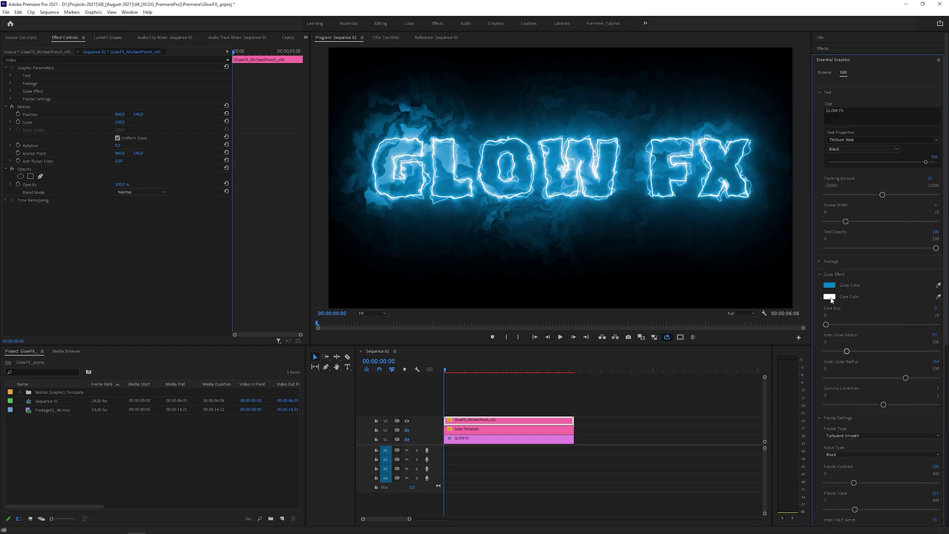
click(829, 297)
drag(491, 237, 492, 271)
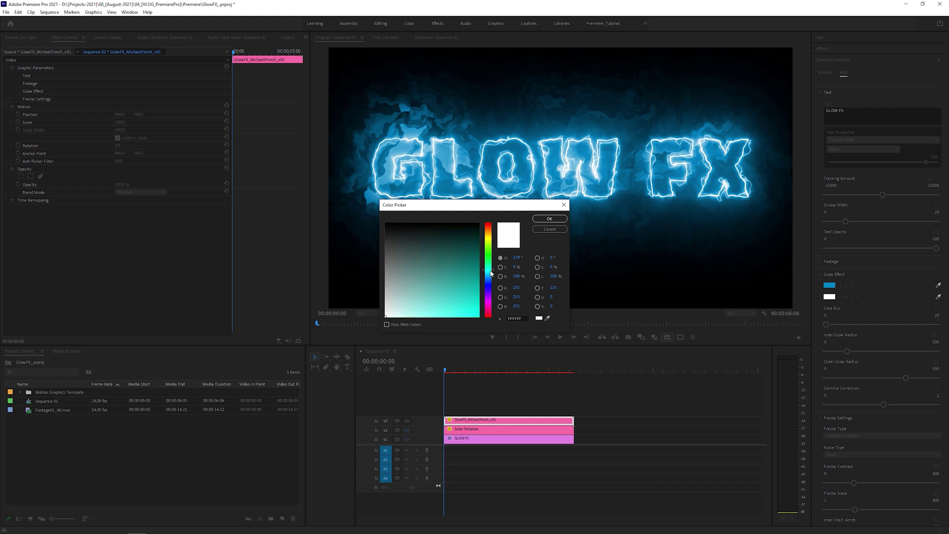
mouse_move(470, 305)
mouse_down()
mouse_move(465, 285)
mouse_move(412, 317)
mouse_up()
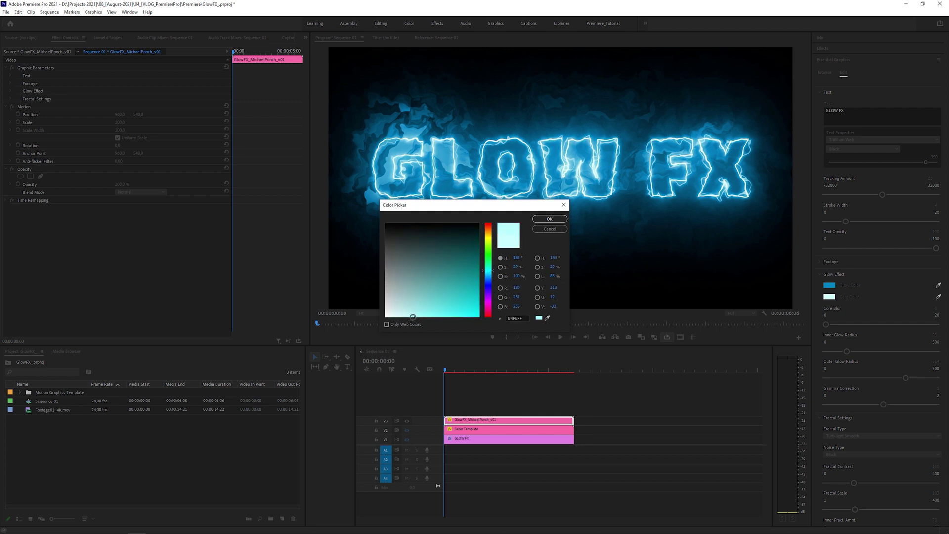
click(549, 218)
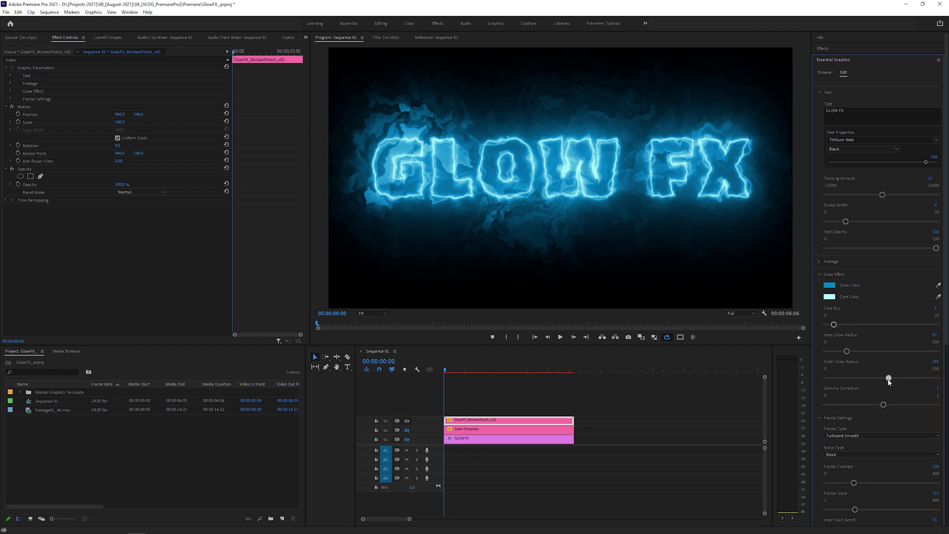
drag(888, 381, 852, 405)
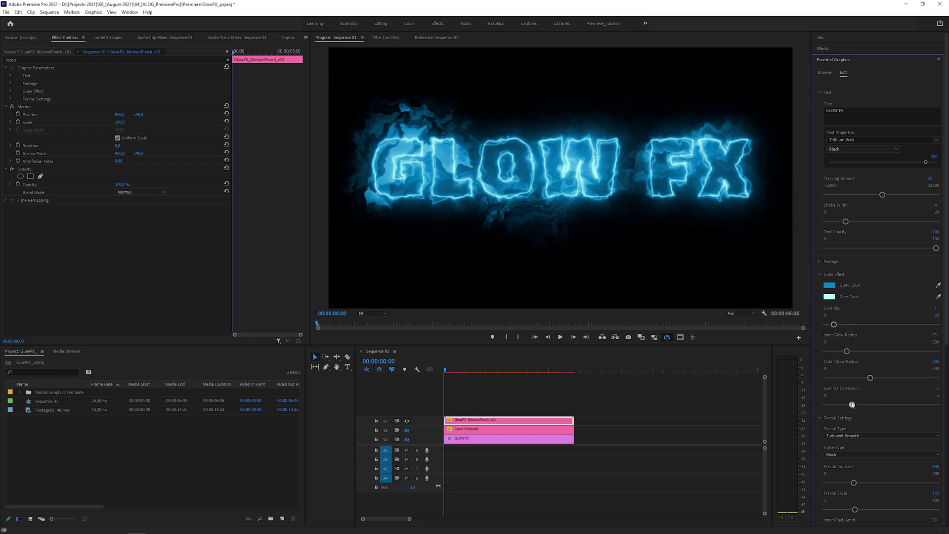
Play the sequence to preview the tightened blue GLOW FX title.
click(561, 337)
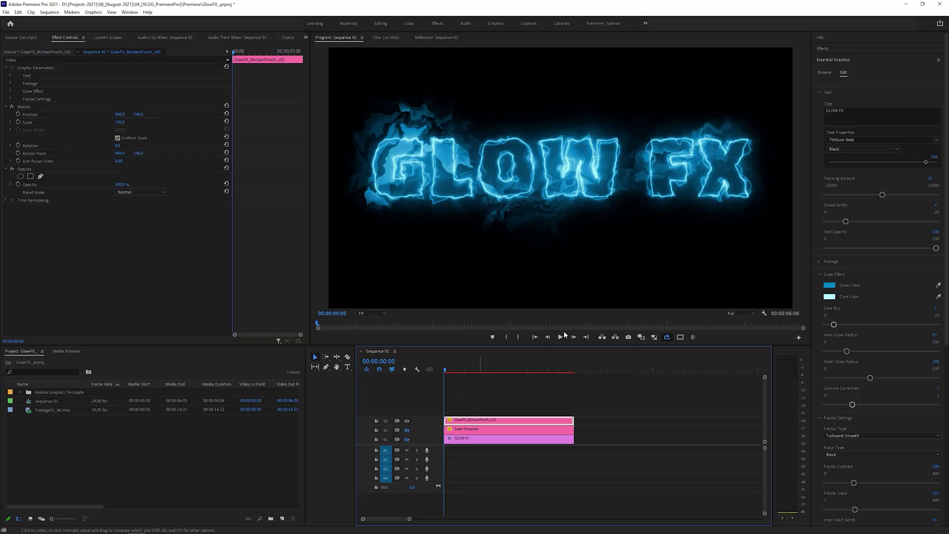
Add the GlowFX template to V3, preview Footage01_4K.mov, and build a new sequence from it.
click(823, 72)
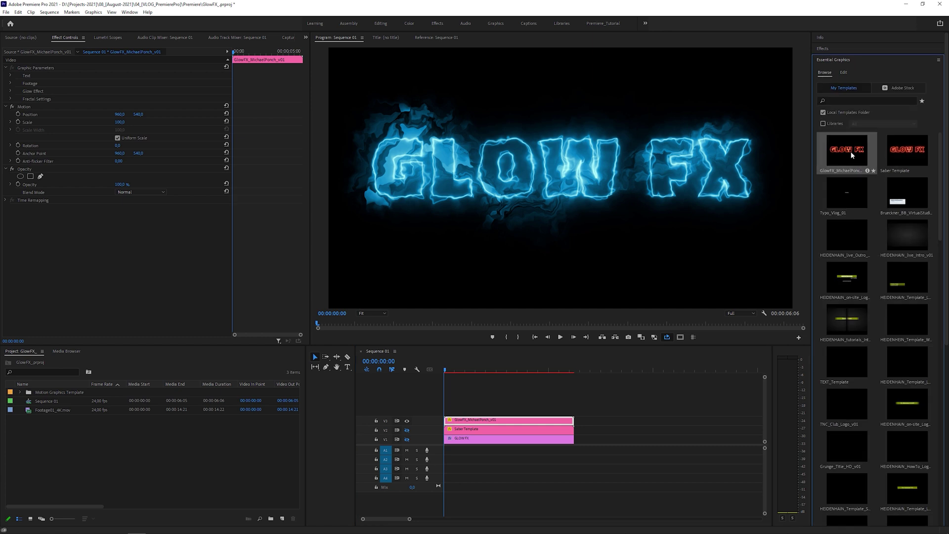
drag(660, 322, 467, 414)
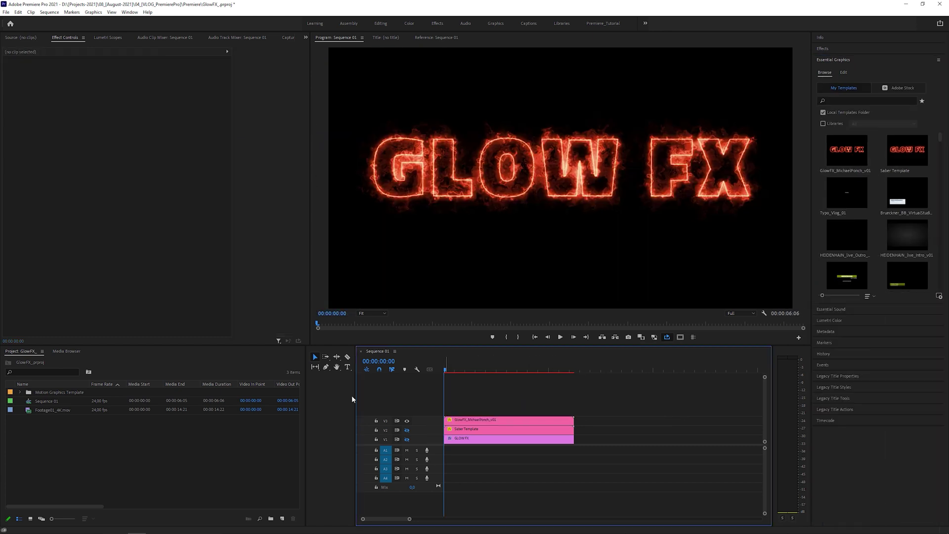
double_click(52, 410)
click(154, 337)
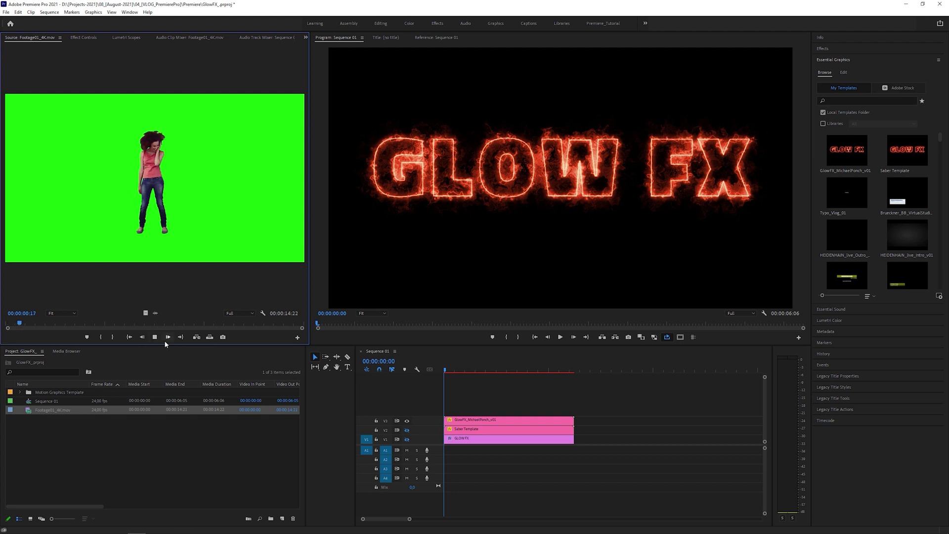
drag(42, 325, 8, 341)
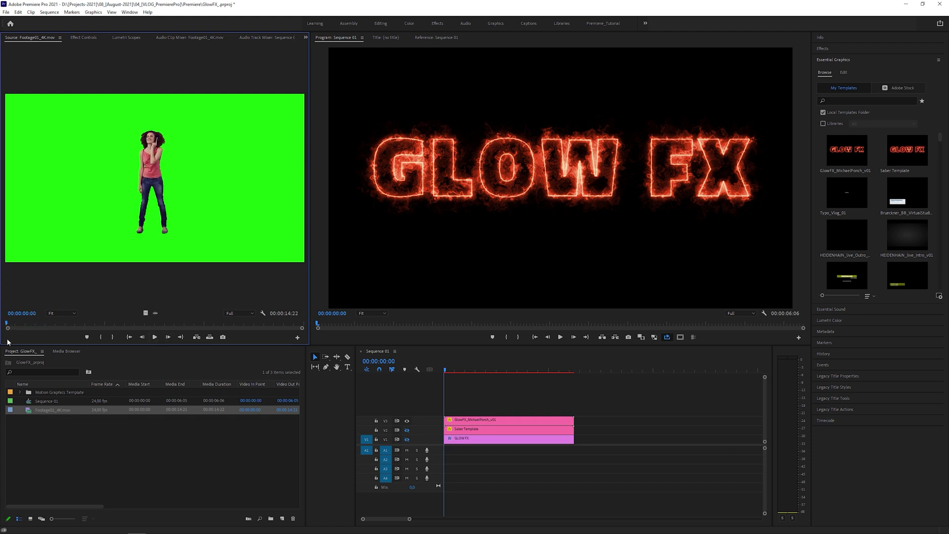
drag(29, 412, 63, 429)
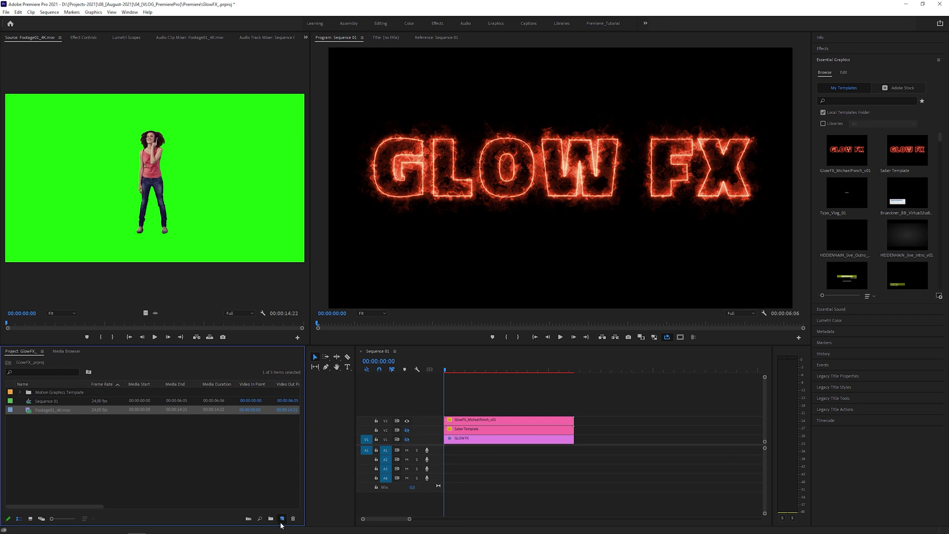
drag(281, 525, 282, 520)
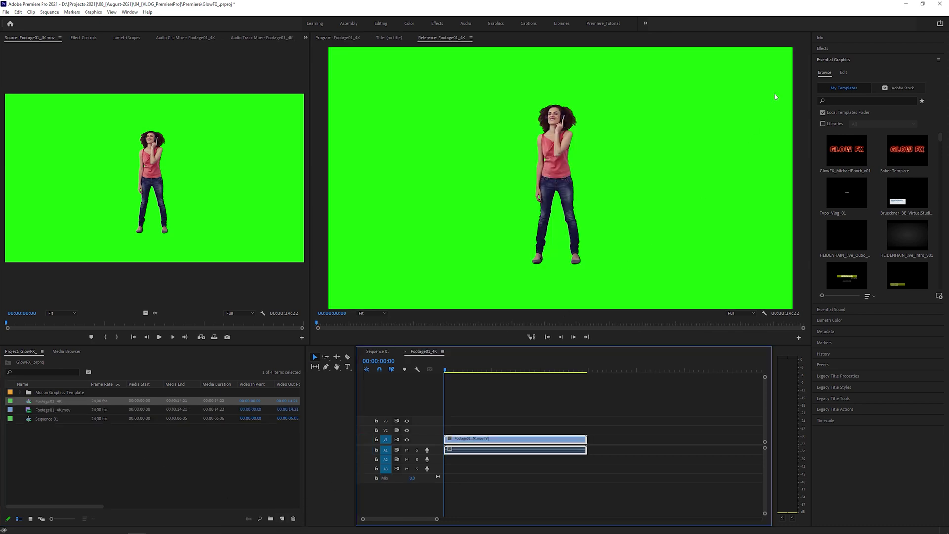
Key out the green backdrop with Ultra Key by sampling the green colour.
click(841, 46)
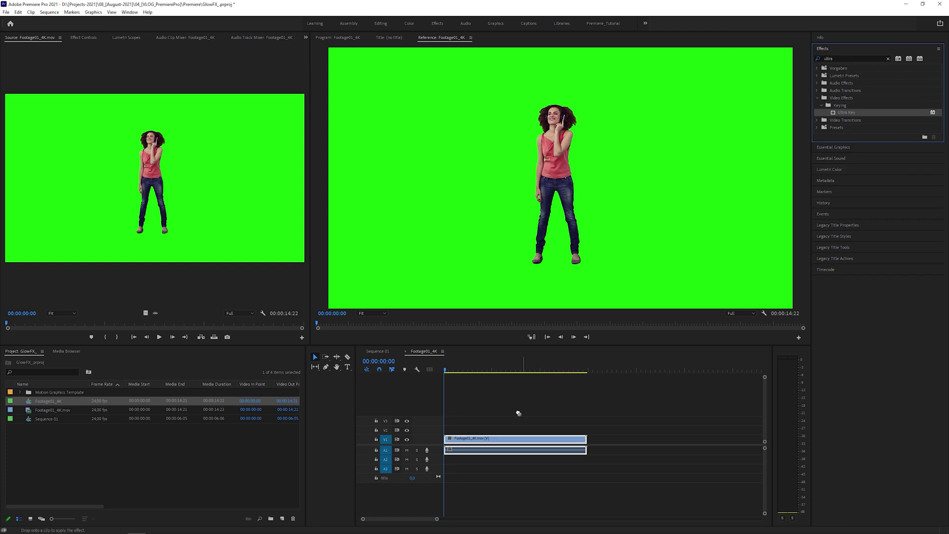
click(84, 38)
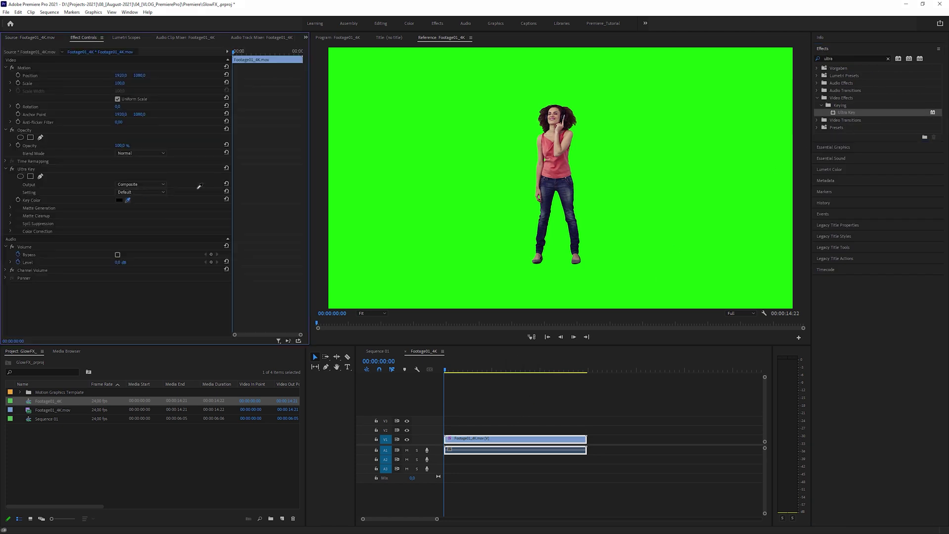
click(477, 196)
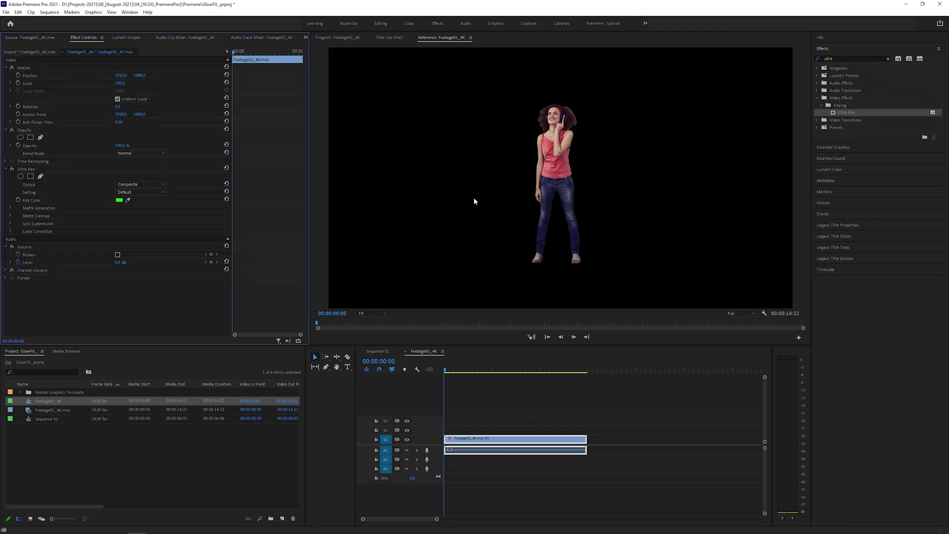
Apply Find Edges and Invert to the dancer clip on V1.
click(840, 59)
text(find)
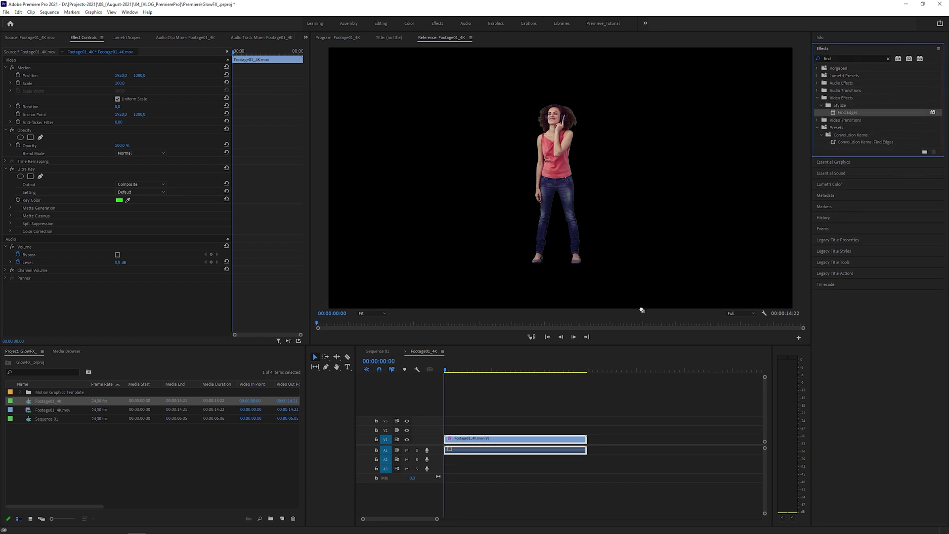
drag(642, 310, 510, 440)
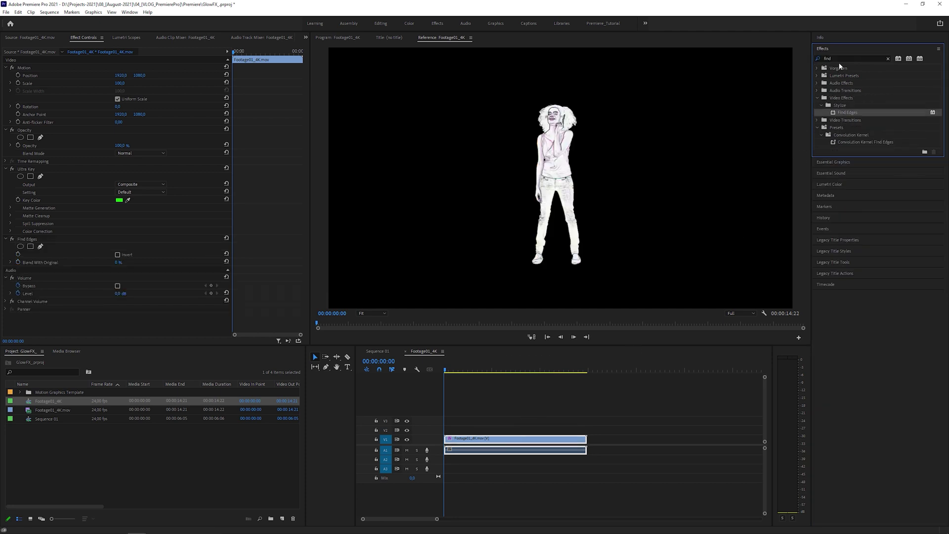
double_click(839, 59)
text(invert)
drag(846, 127, 518, 442)
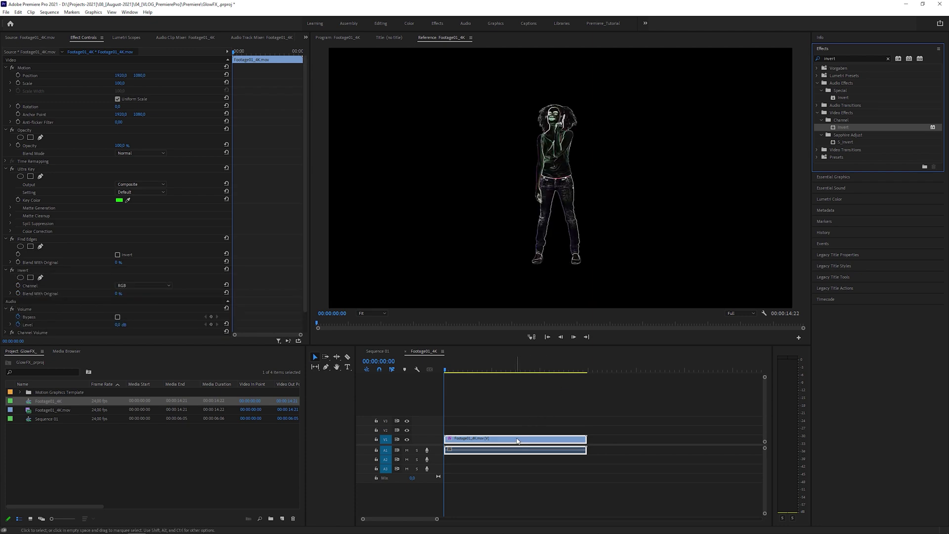
In Sequence 01, set the template's GLOW FX Text Opacity to 0 in Essential Graphics.
click(386, 352)
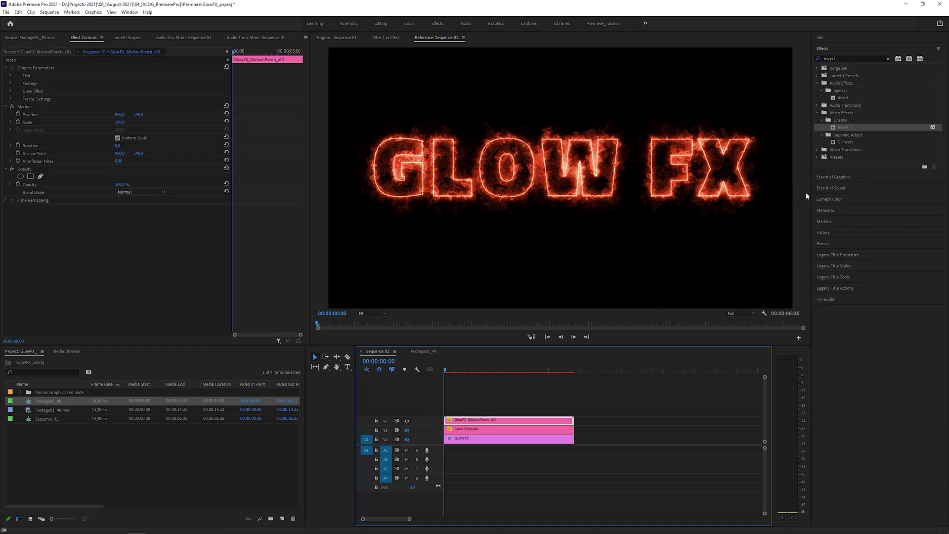
click(853, 176)
click(820, 93)
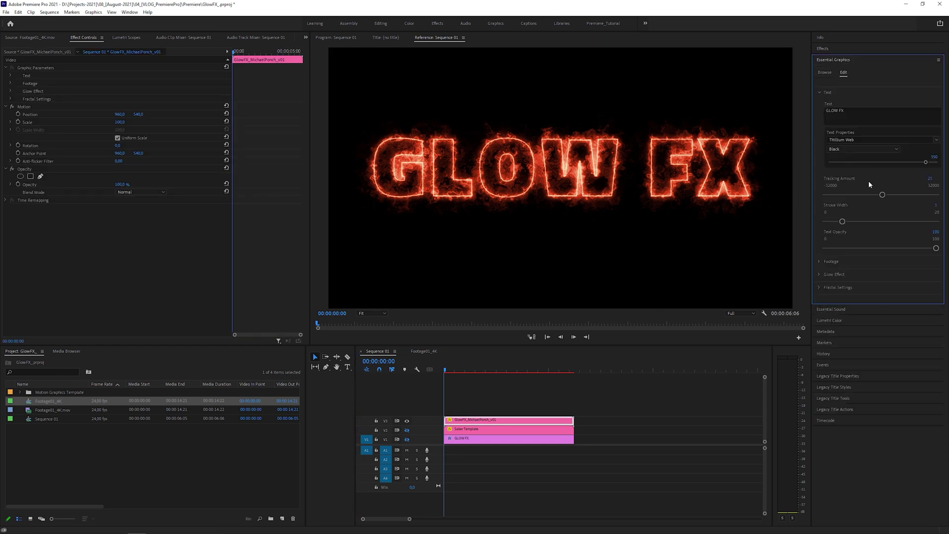
drag(930, 250, 824, 248)
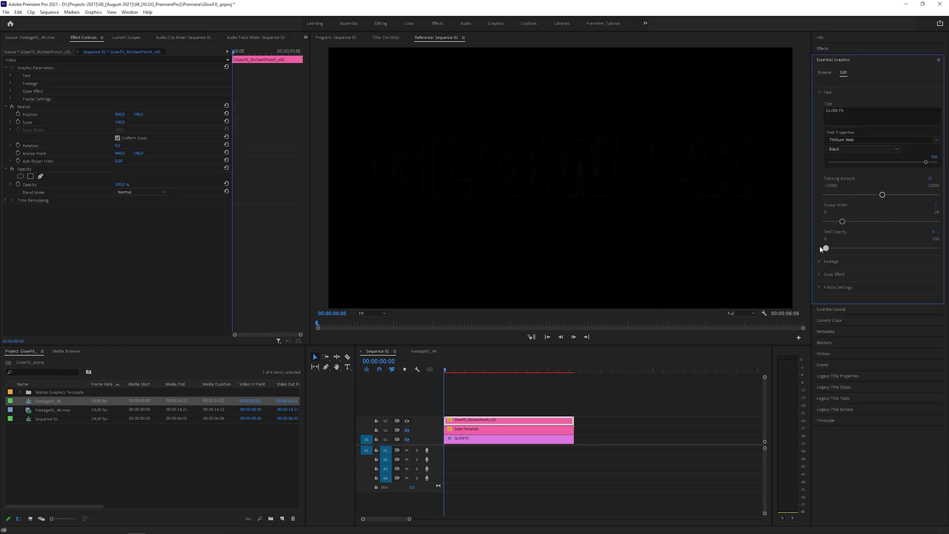
click(820, 94)
Drop Footage01_4K into the Insert HD Footage slot and set its height to 74%.
click(819, 106)
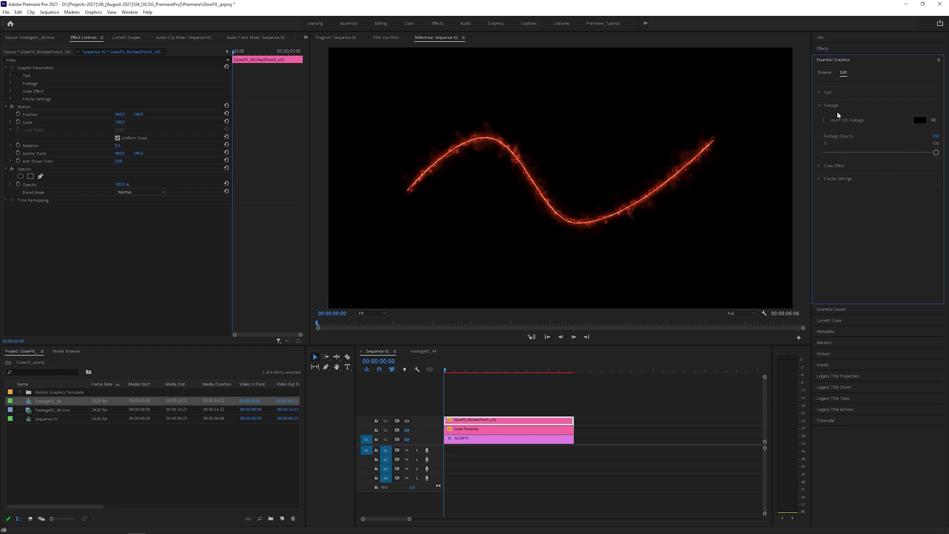
click(824, 118)
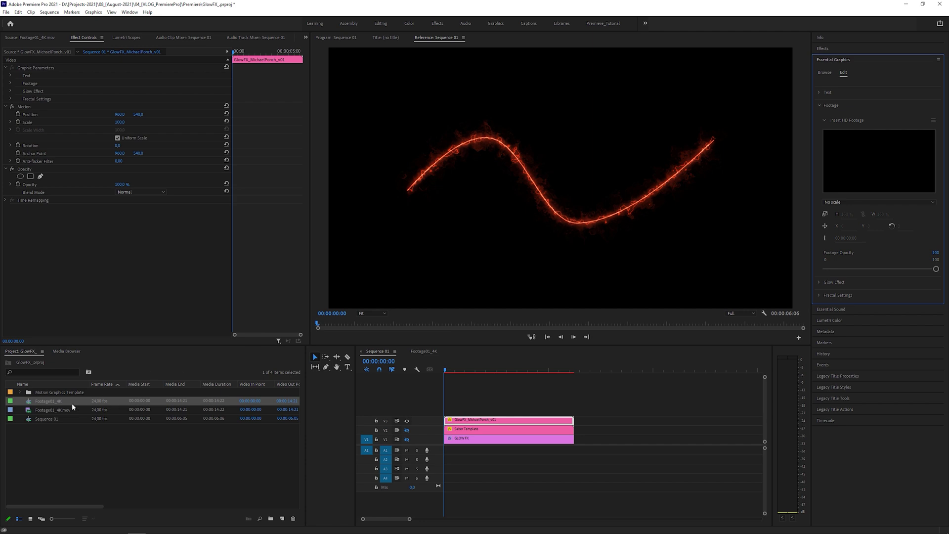
drag(72, 404, 83, 396)
drag(827, 179, 884, 171)
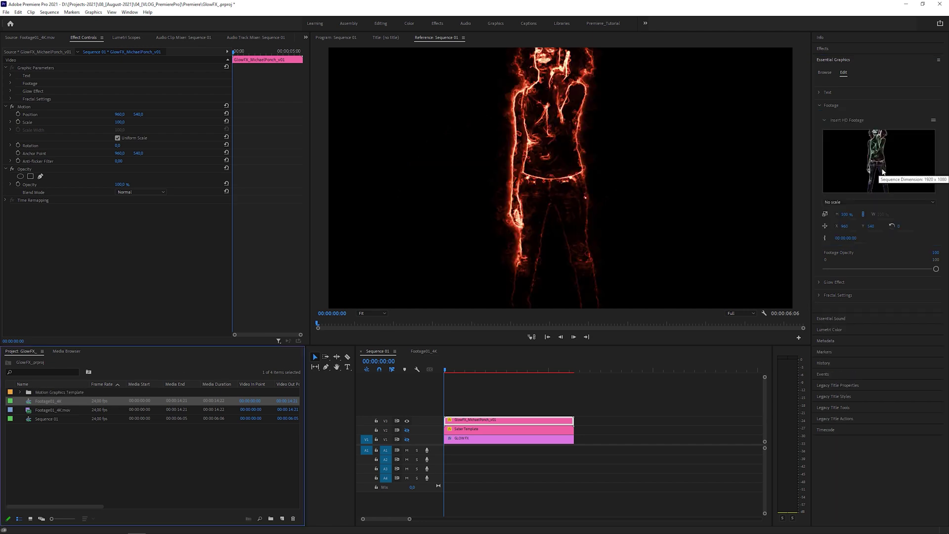
click(844, 215)
text(74)
key(Return)
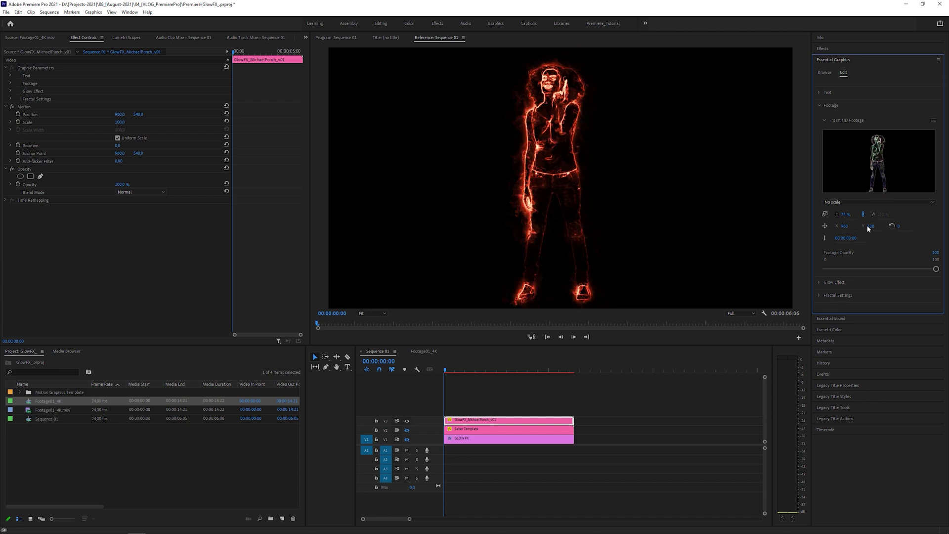
Widen the Outer Glow Radius to 249 and play back the glowing dancer.
click(820, 106)
click(820, 119)
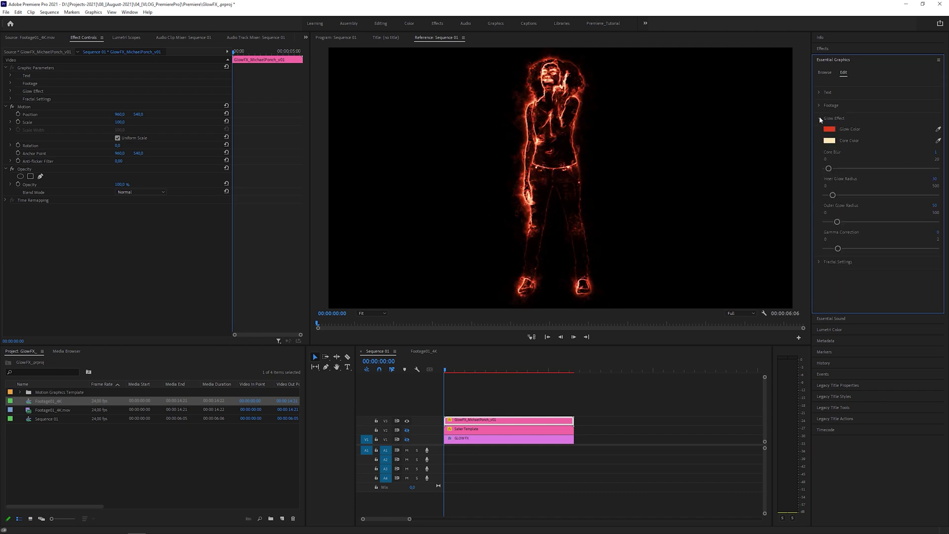
drag(849, 223, 880, 223)
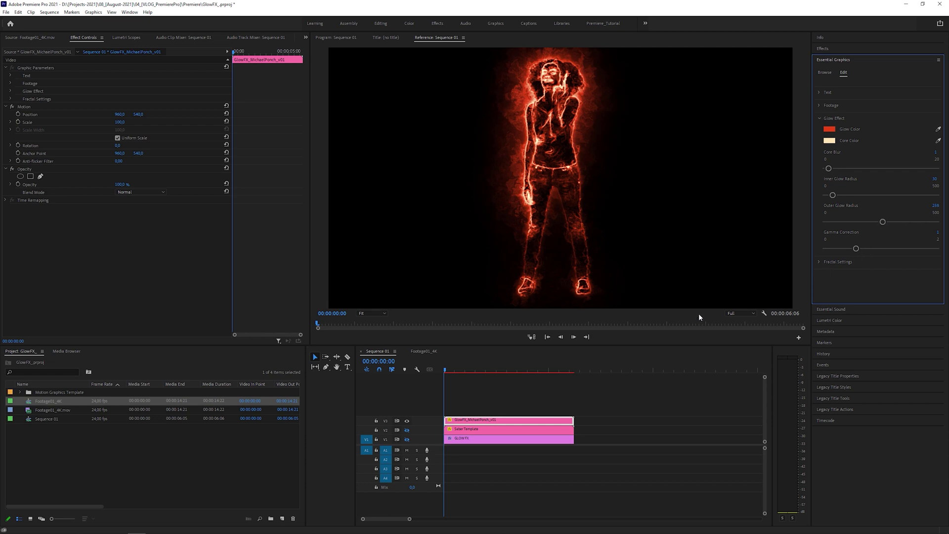
key(space)
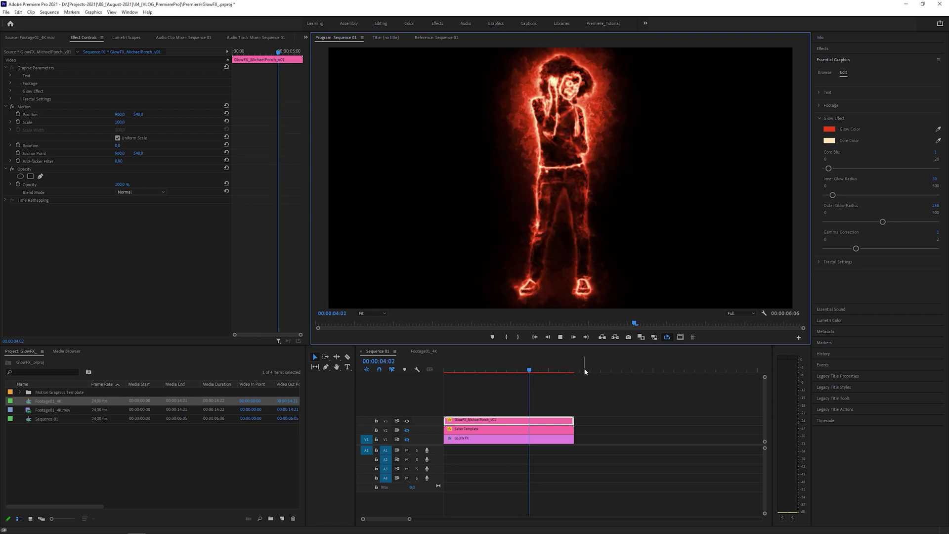
Stop playback and render the sequence previews with Sequence > Render In to Out.
click(445, 370)
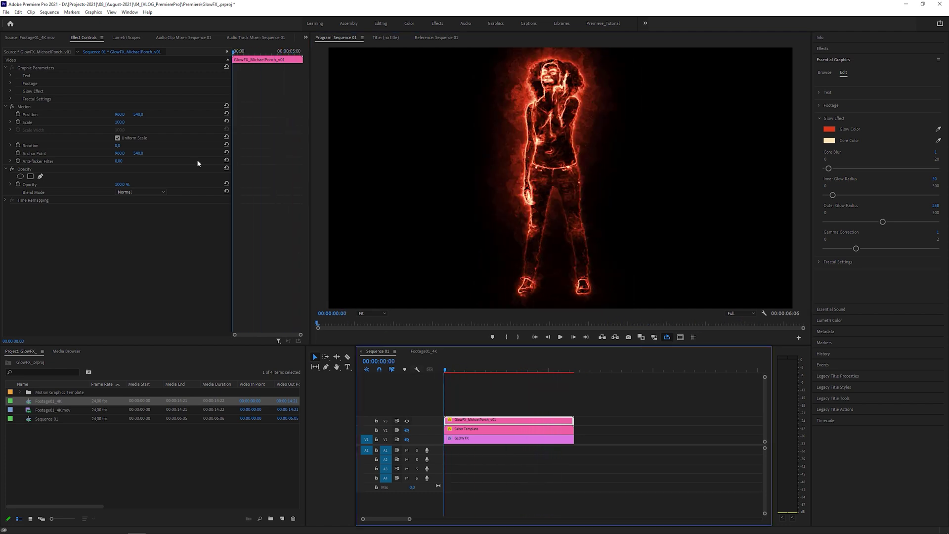
click(49, 12)
click(66, 45)
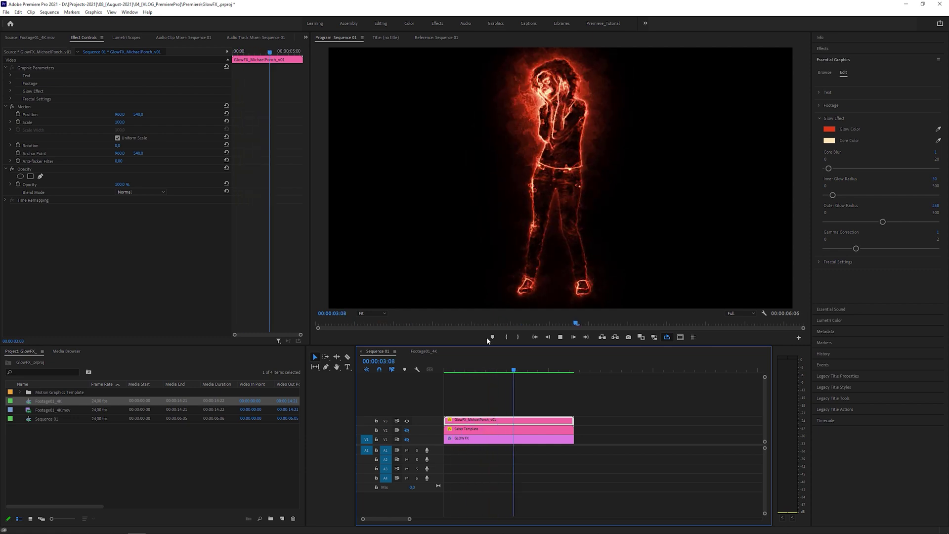
Hide the dancer track, show the GLOW FX text track, and select its uni.Ecto effect.
click(407, 420)
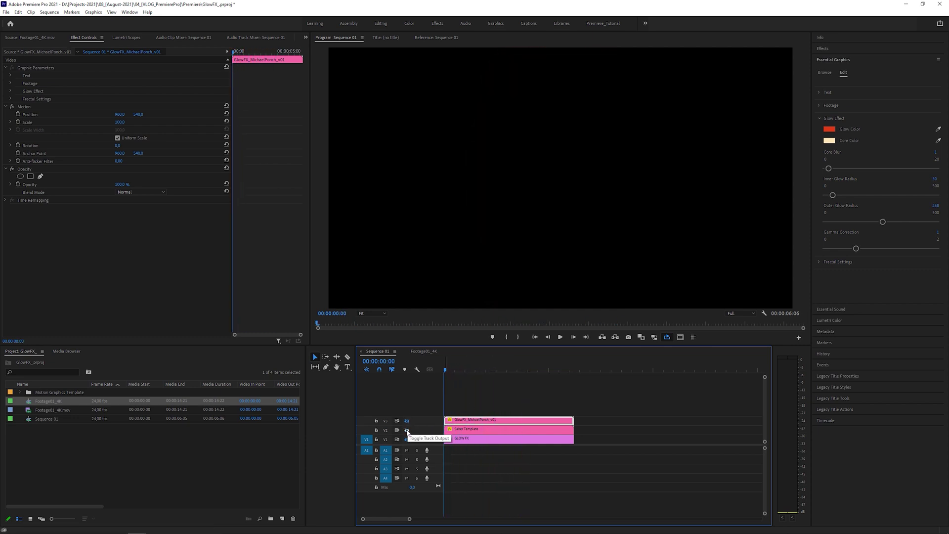
click(407, 439)
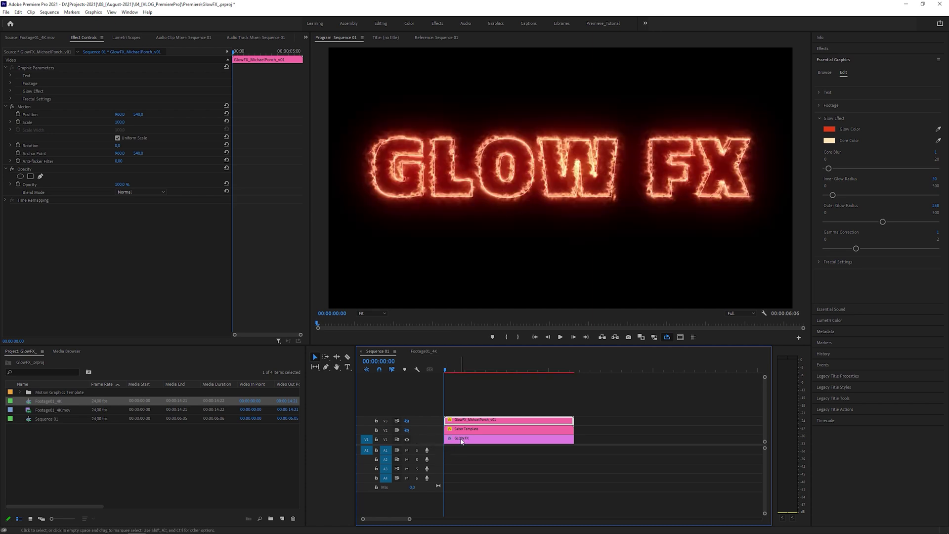
click(461, 441)
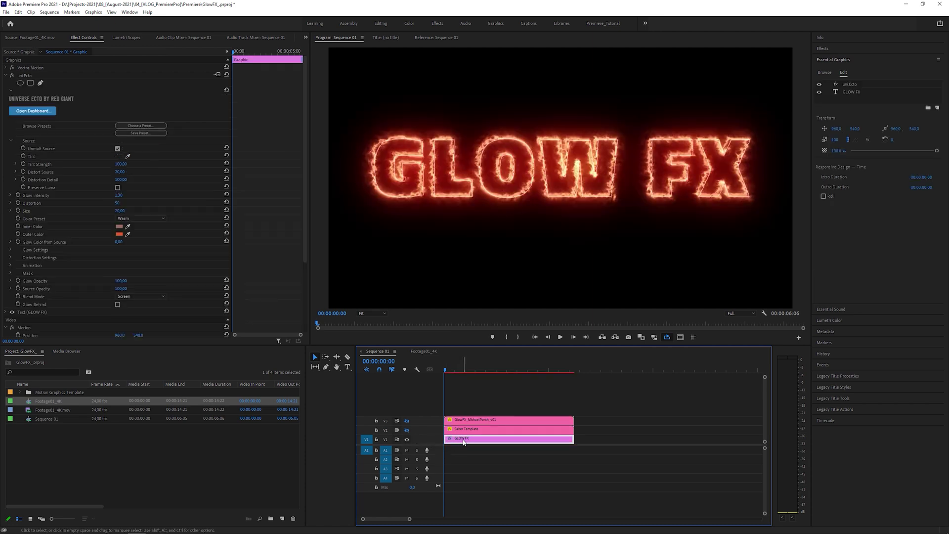
click(35, 75)
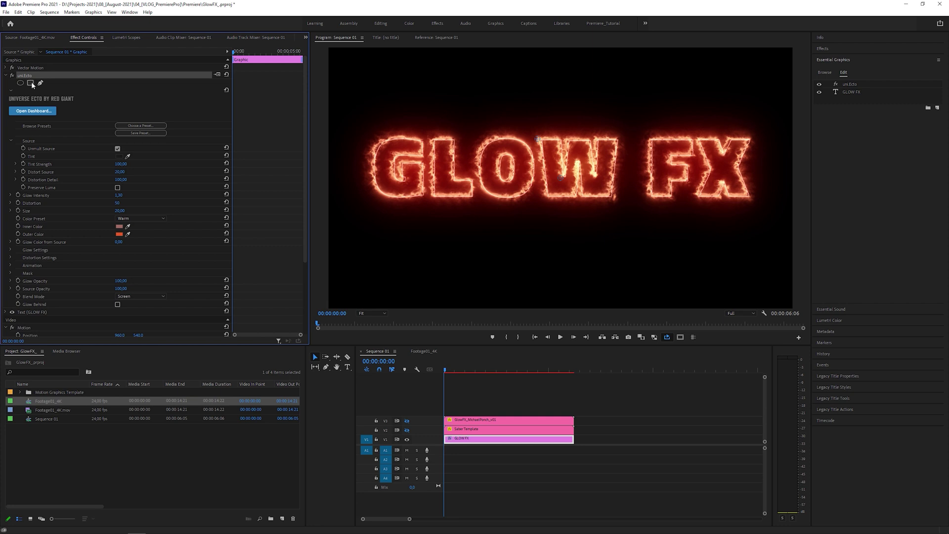
Place Footage01_4K on new top track V4 with Ecto glow at 140% scale, then play.
click(31, 403)
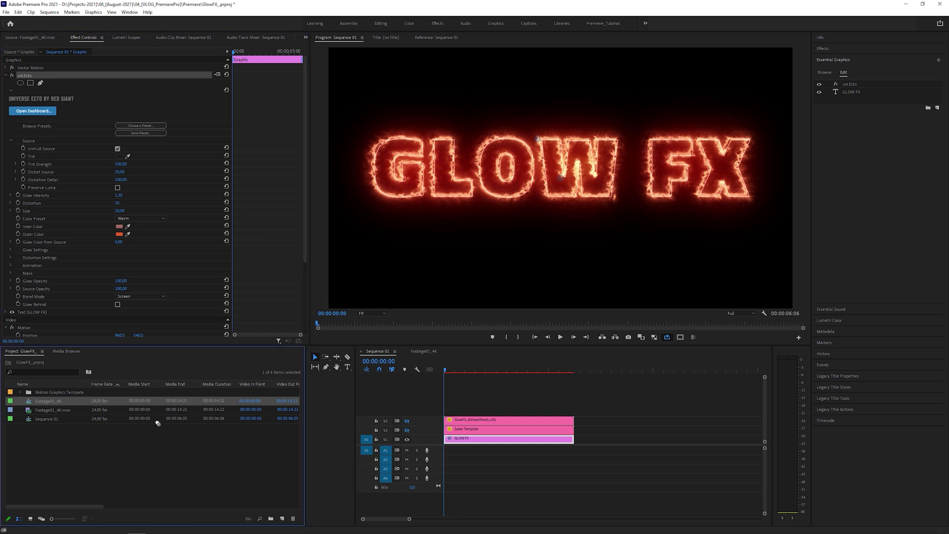
drag(158, 423, 461, 417)
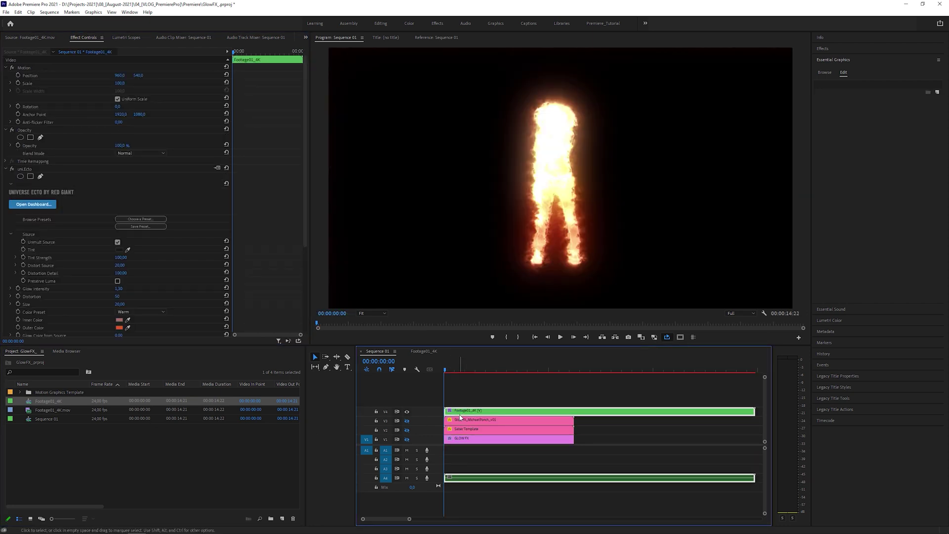
click(266, 272)
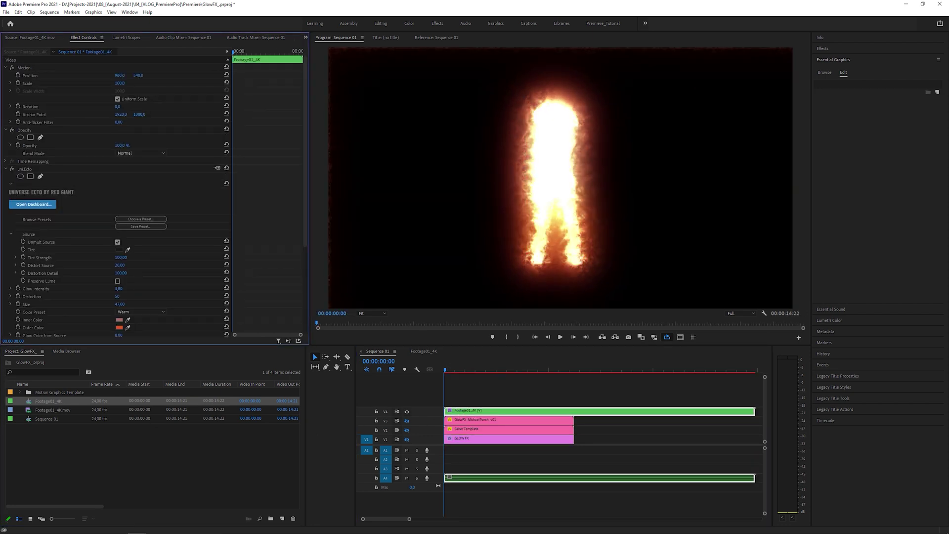
click(559, 337)
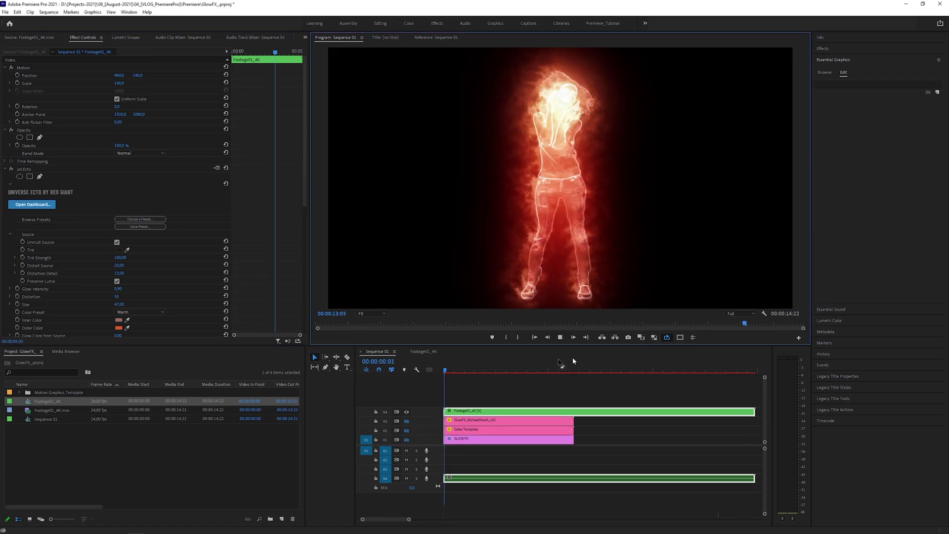